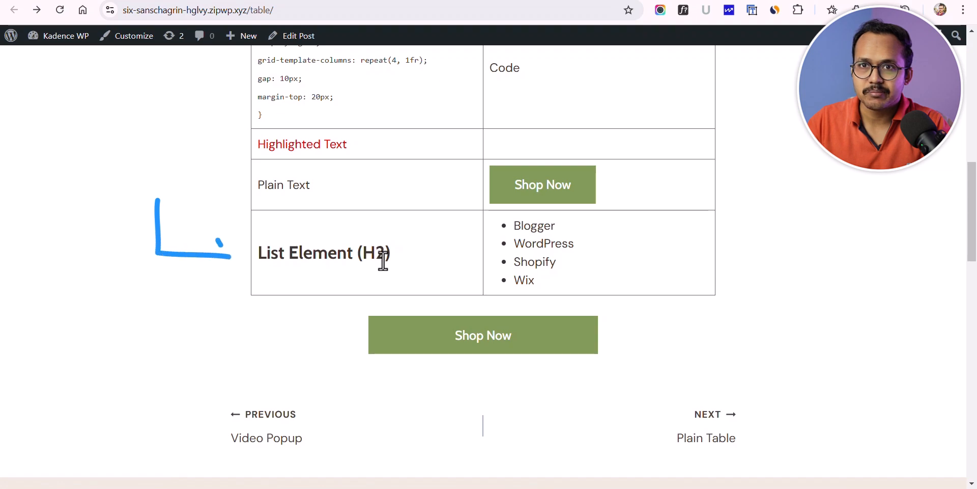
Step: Title the new post "Advanced Table Block"
{"action": "scroll", "coordinate": [383, 263], "scroll_direction": "up", "scroll_amount": 8}
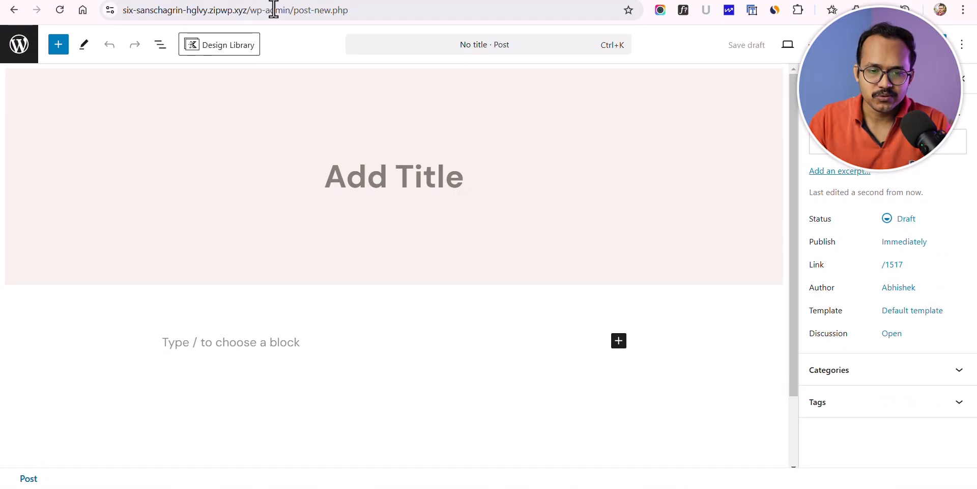
{"action": "type", "text": "Adv"}
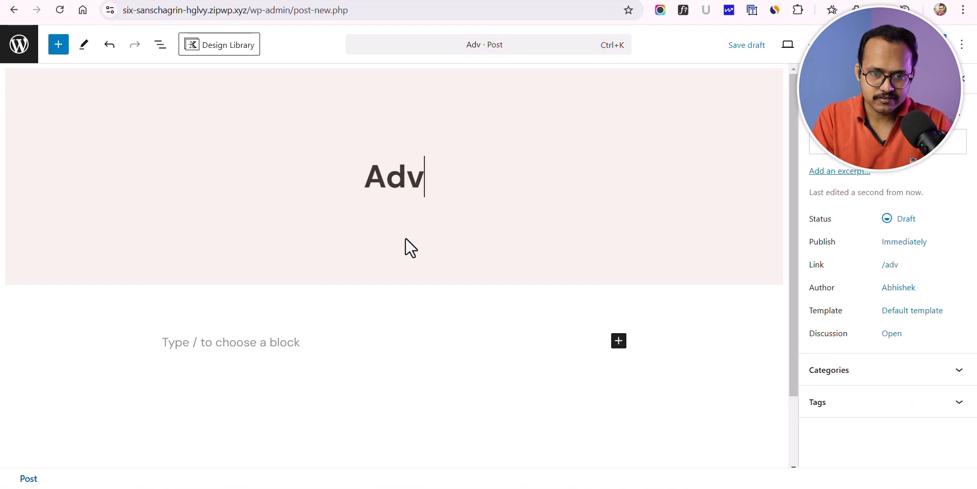
{"action": "type", "text": "anced "}
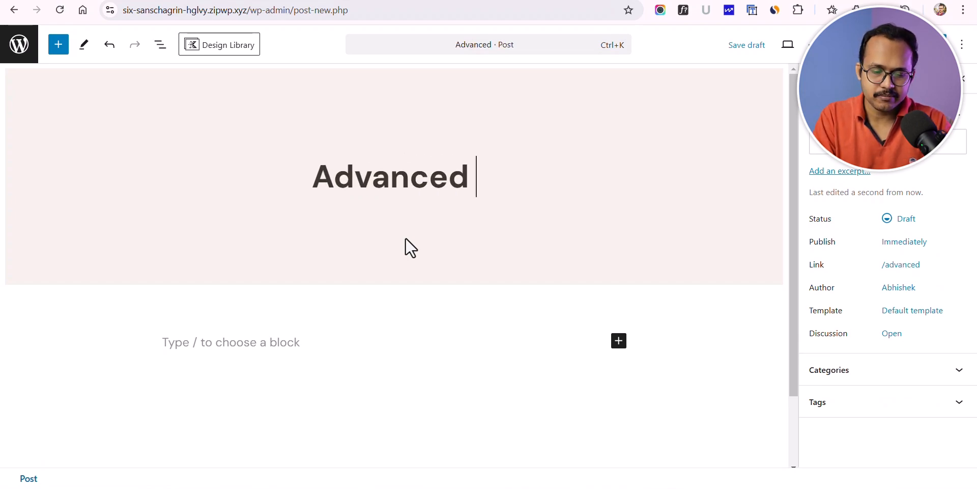
{"action": "type", "text": "Table Block"}
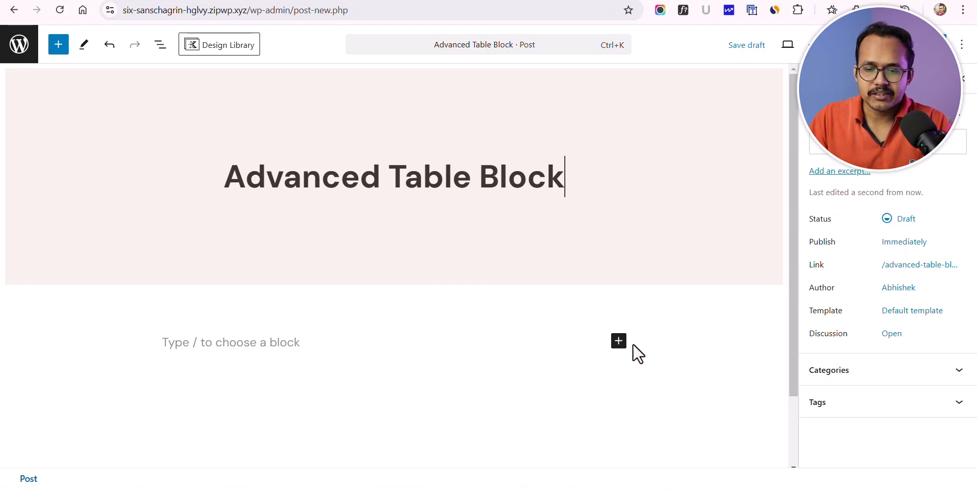
Step: Insert a table with 2 columns and 5 rows below the post title
{"action": "left_click", "coordinate": [618, 342]}
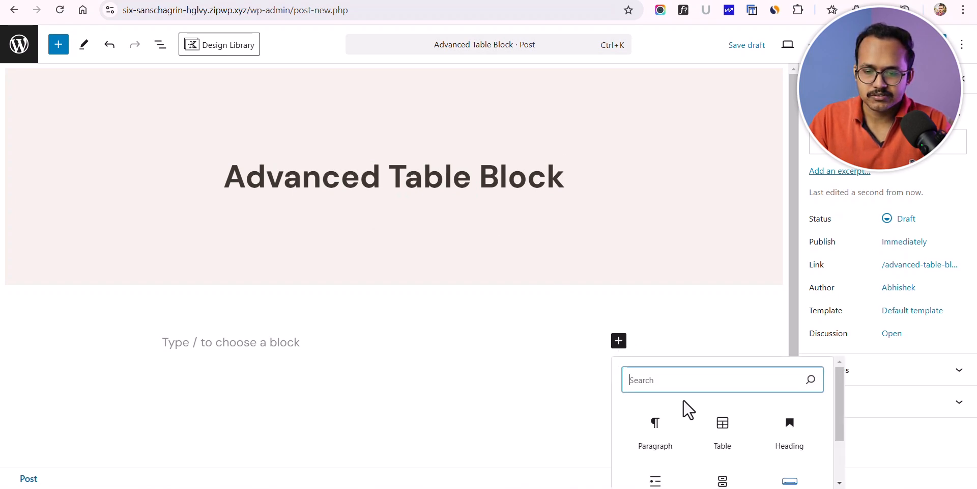
{"action": "left_click", "coordinate": [726, 446]}
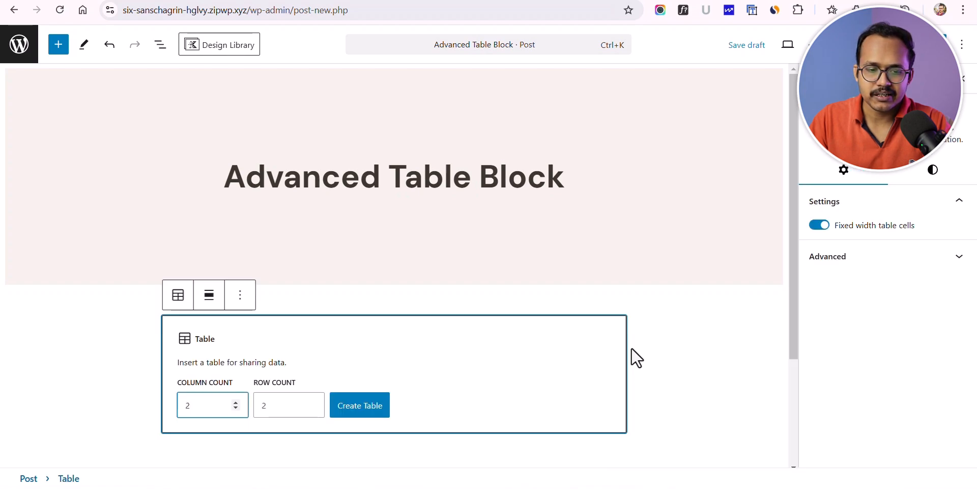
{"action": "scroll", "coordinate": [636, 336], "scroll_direction": "down", "scroll_amount": 3}
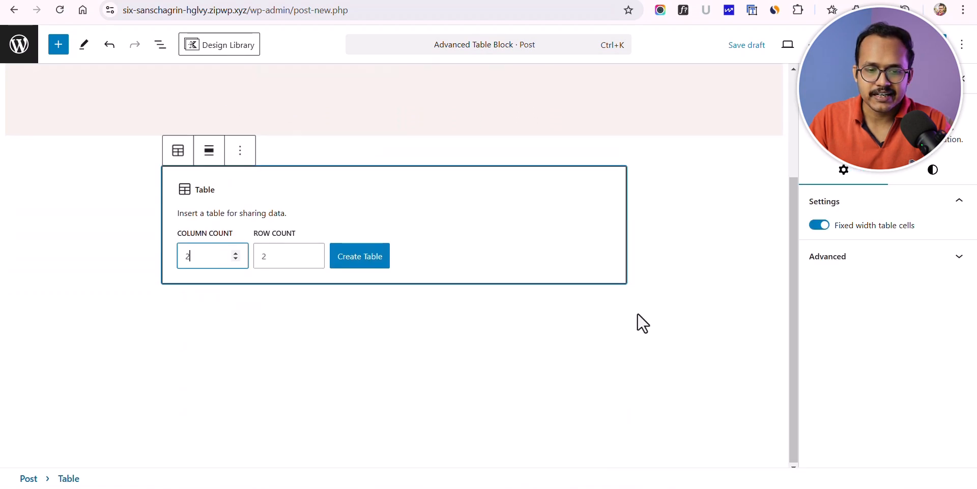
{"action": "left_click", "coordinate": [310, 256]}
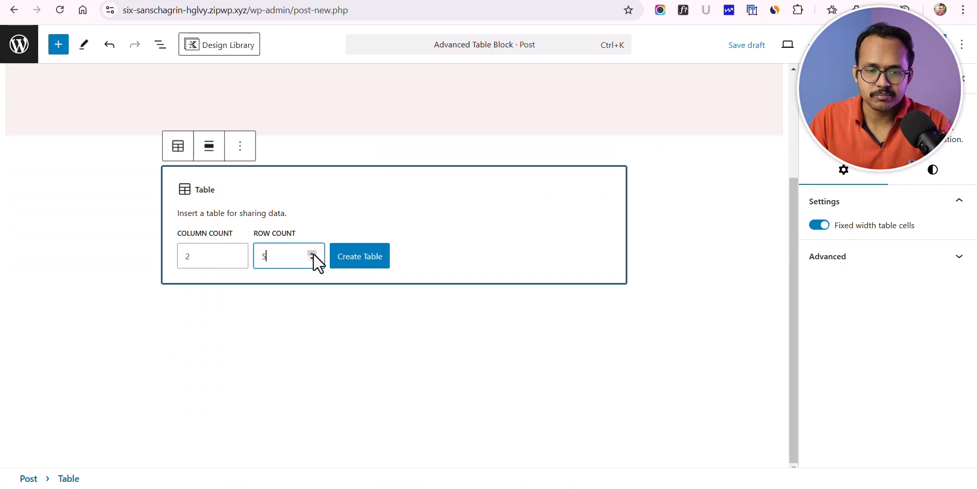
{"action": "left_click", "coordinate": [313, 252]}
{"action": "left_click", "coordinate": [375, 275]}
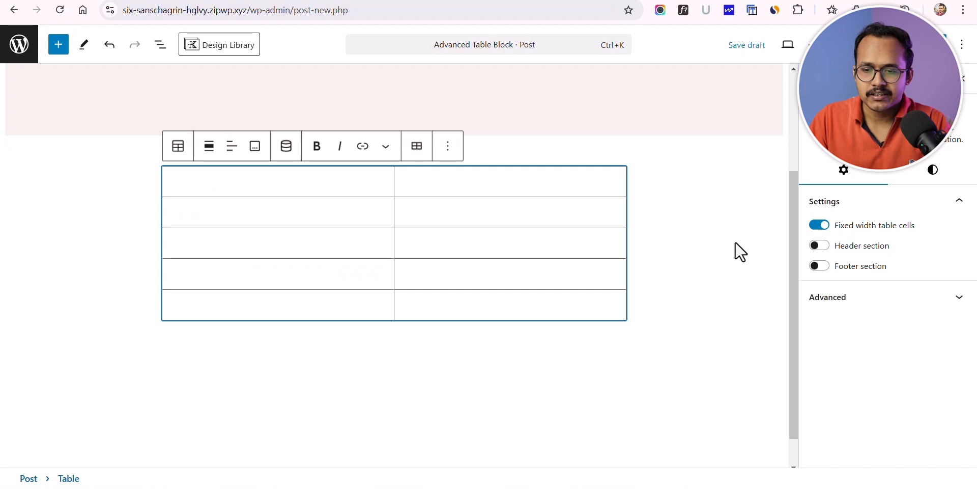
Step: Enable the table's header section and label its two columns "Images" and "Labels"
{"action": "left_click", "coordinate": [820, 245]}
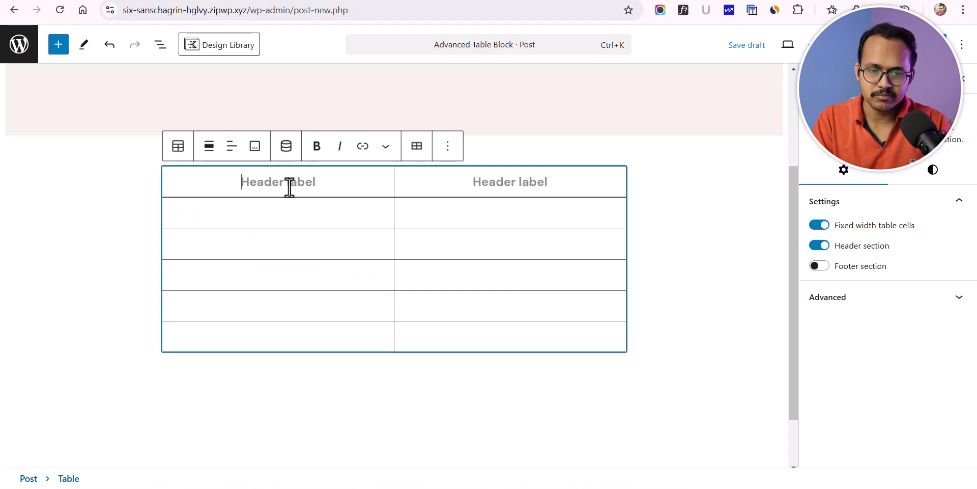
{"action": "type", "text": "Images"}
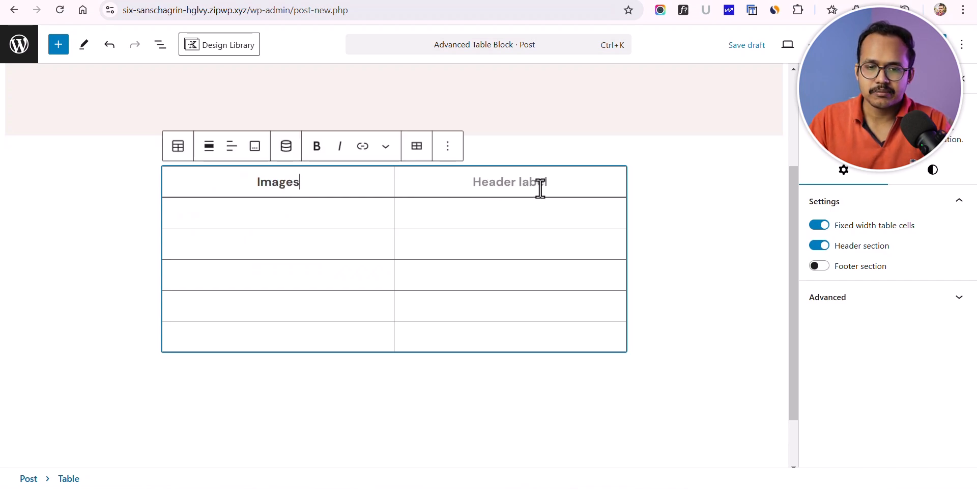
{"action": "type", "text": "T"}
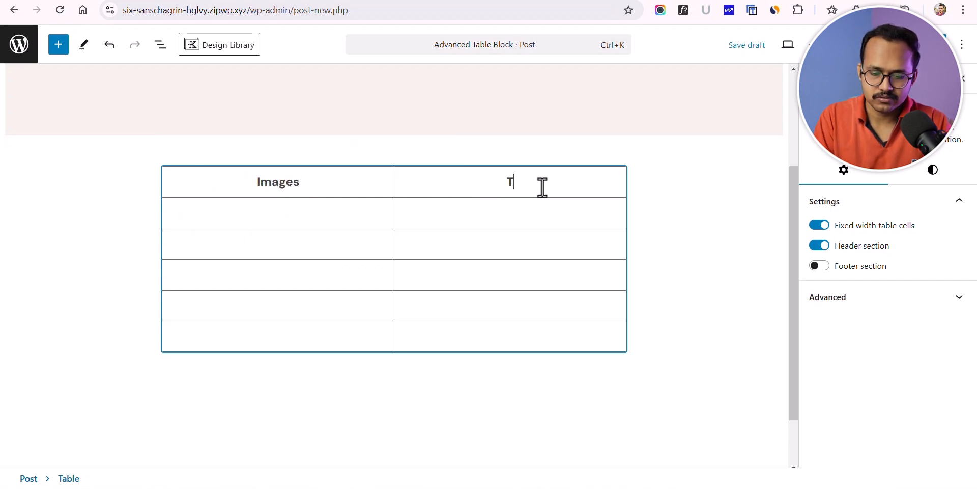
{"action": "key", "text": "BackSpace"}
{"action": "type", "text": "Labels"}
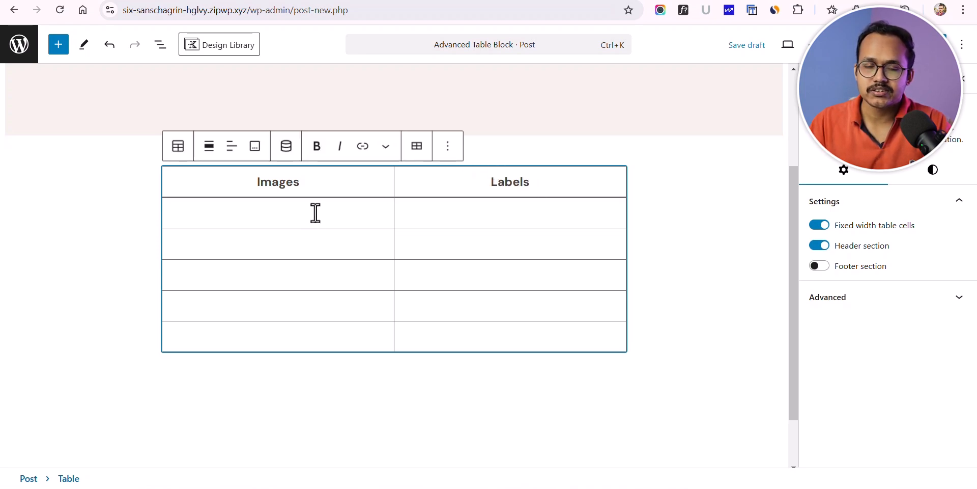
Step: Insert the media library portrait of the dark-haired woman in black as an inline image in the first body cell under Images
{"action": "left_click", "coordinate": [385, 147]}
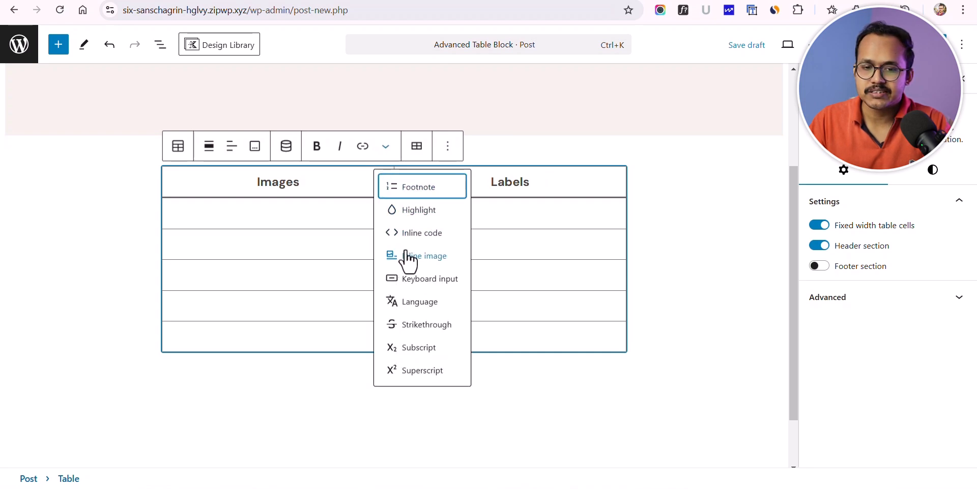
{"action": "left_click", "coordinate": [426, 263]}
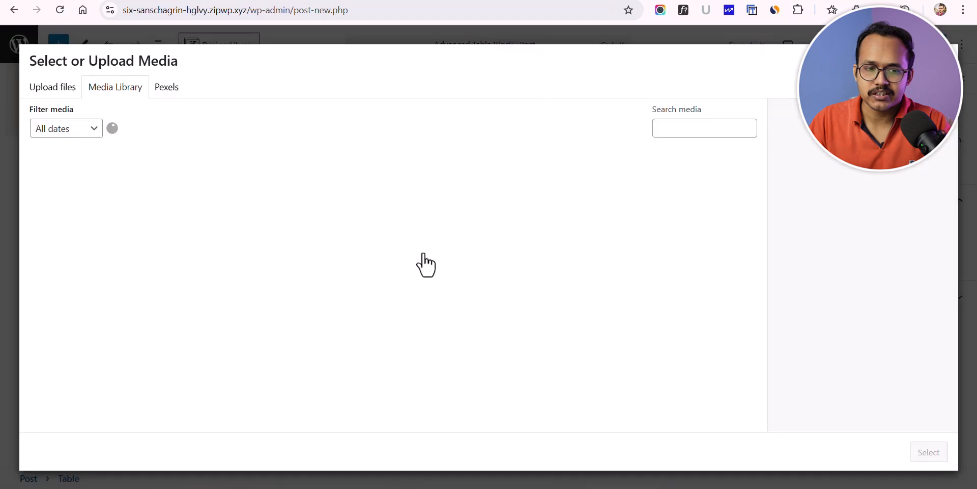
{"action": "scroll", "coordinate": [436, 297], "scroll_direction": "down", "scroll_amount": 3}
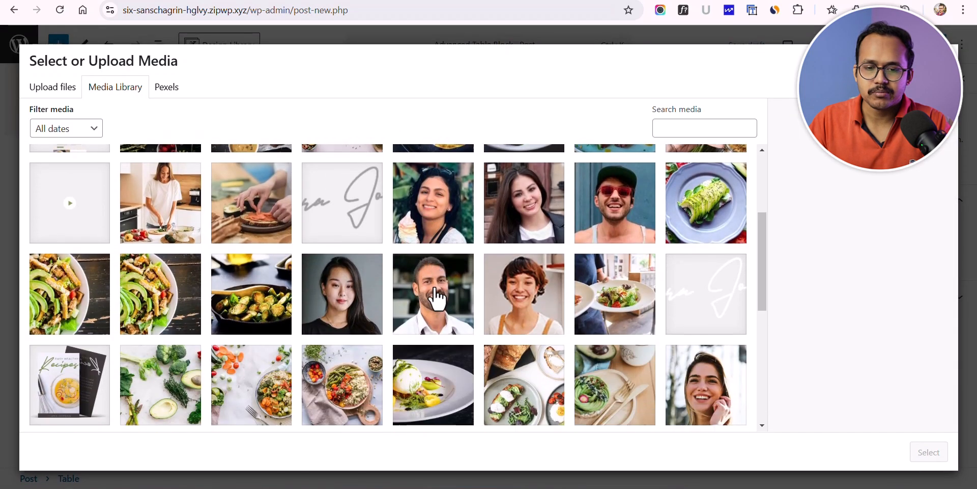
{"action": "left_click", "coordinate": [353, 308]}
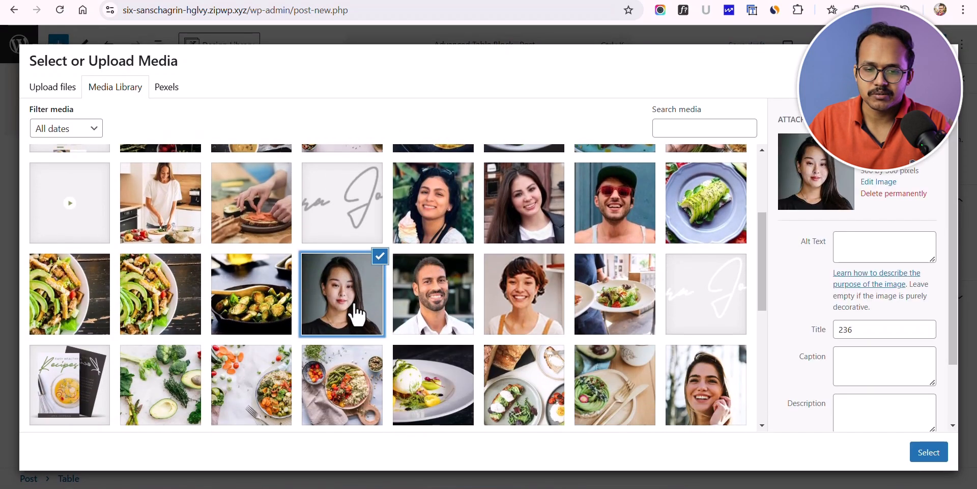
{"action": "left_click", "coordinate": [922, 454]}
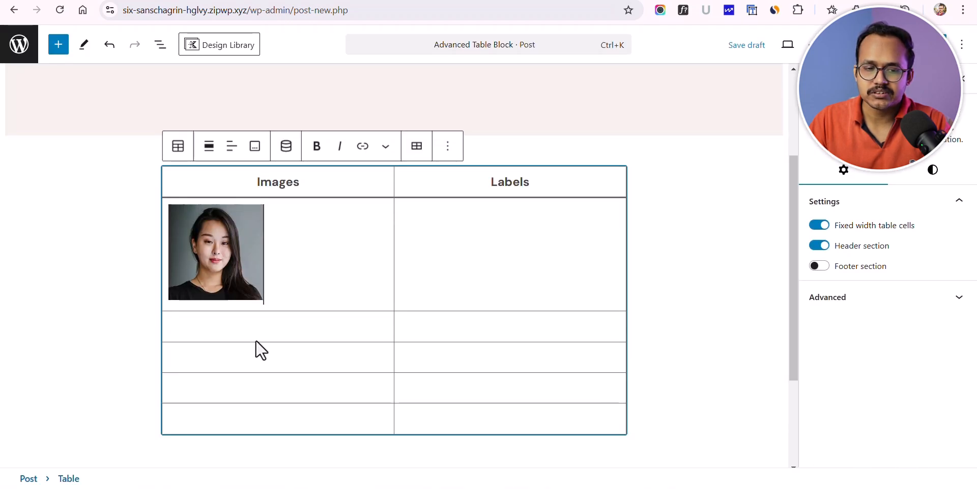
Step: Insert the media library photo of the man in cap and red sunglasses as an inline image in the second body cell under Images
{"action": "left_click", "coordinate": [252, 322]}
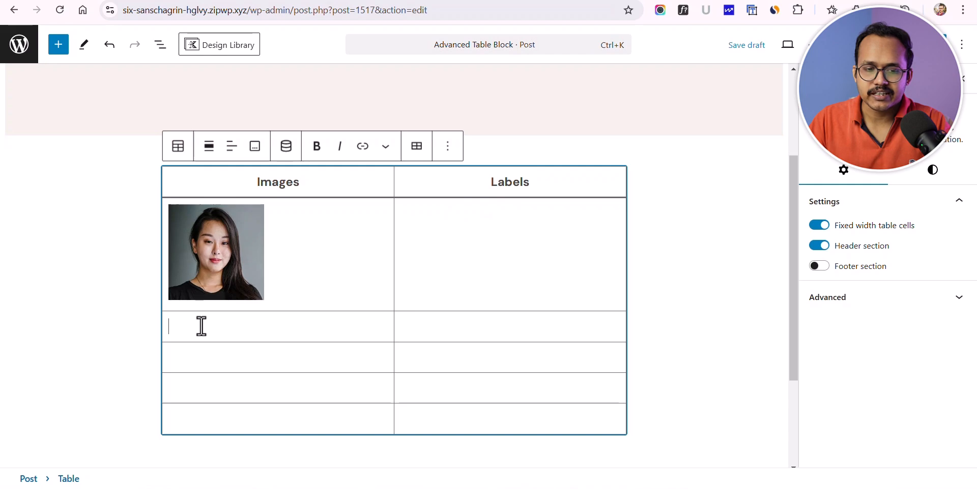
{"action": "left_click", "coordinate": [386, 147]}
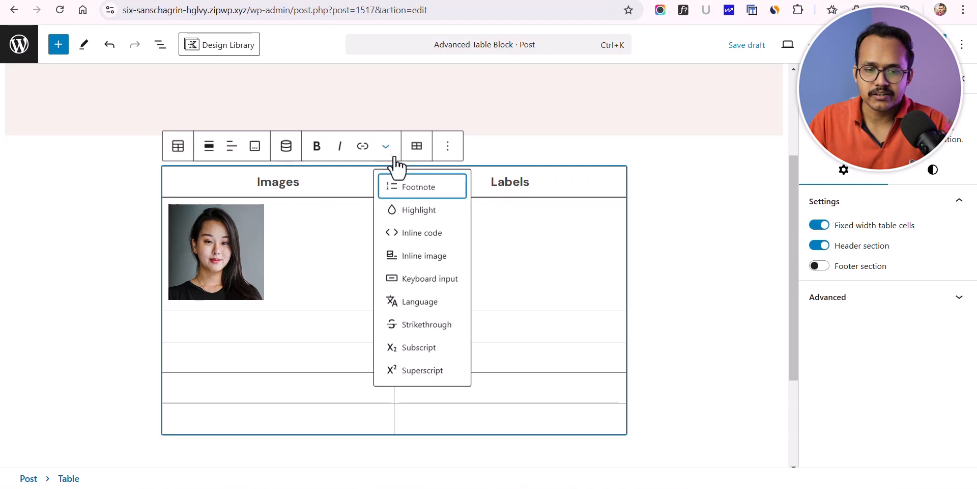
{"action": "left_click", "coordinate": [409, 257]}
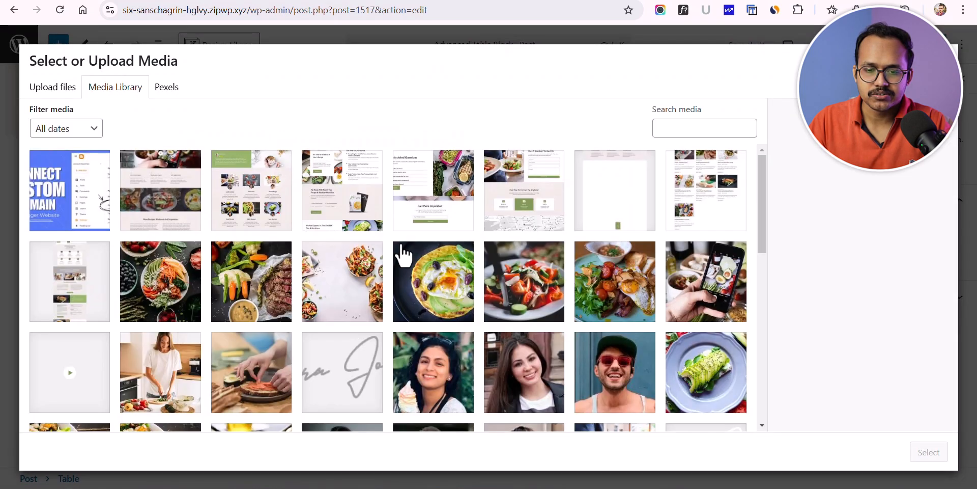
{"action": "scroll", "coordinate": [591, 323], "scroll_direction": "down", "scroll_amount": 3}
{"action": "left_click", "coordinate": [613, 234]}
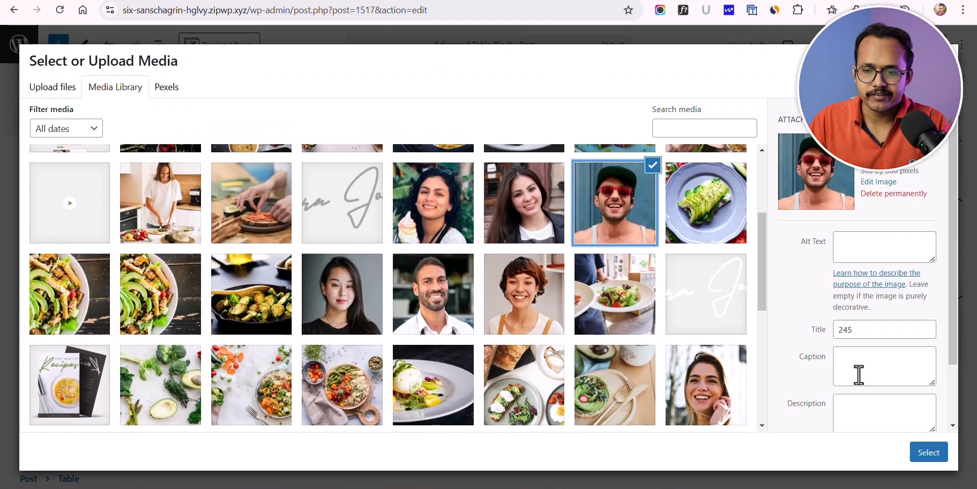
{"action": "left_click", "coordinate": [931, 455]}
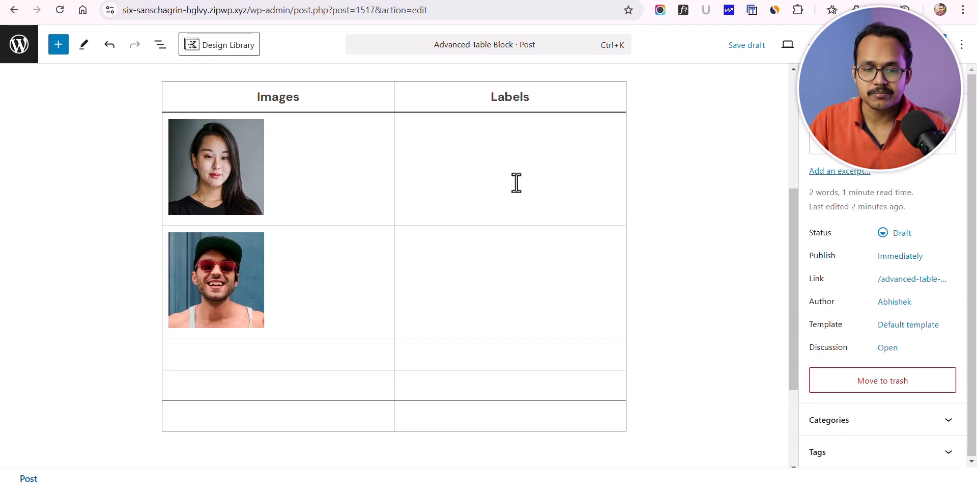
Step: Add a Buttons block below the table and label its button "Shop Now"
{"action": "scroll", "coordinate": [570, 267], "scroll_direction": "down", "scroll_amount": 2}
{"action": "left_click", "coordinate": [283, 349]}
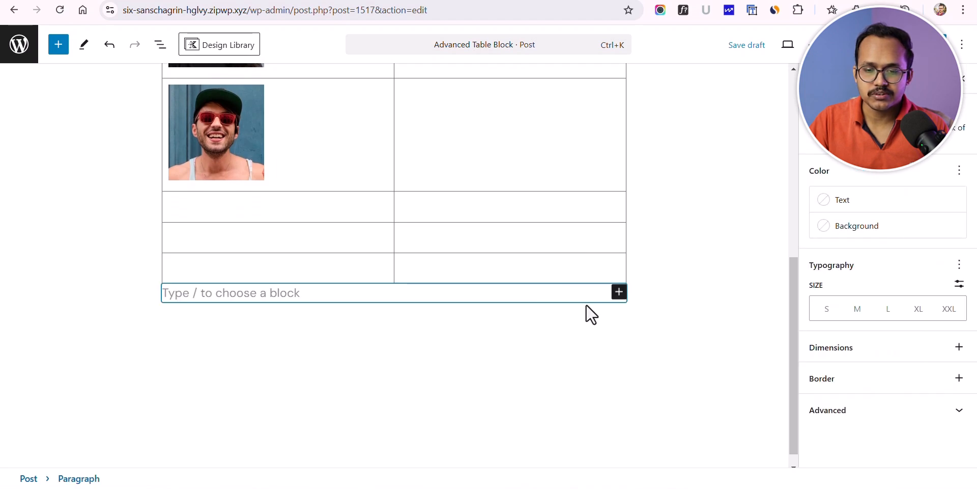
{"action": "left_click", "coordinate": [618, 292]}
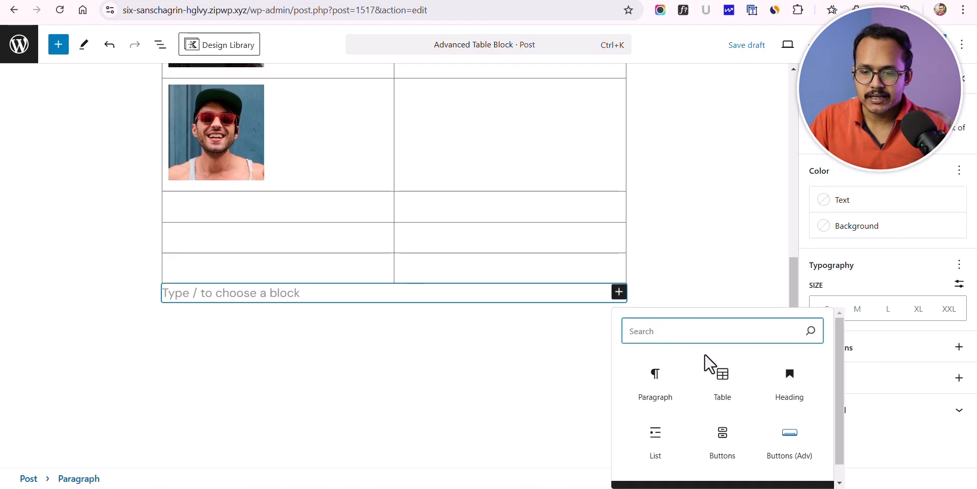
{"action": "type", "text": "butt"}
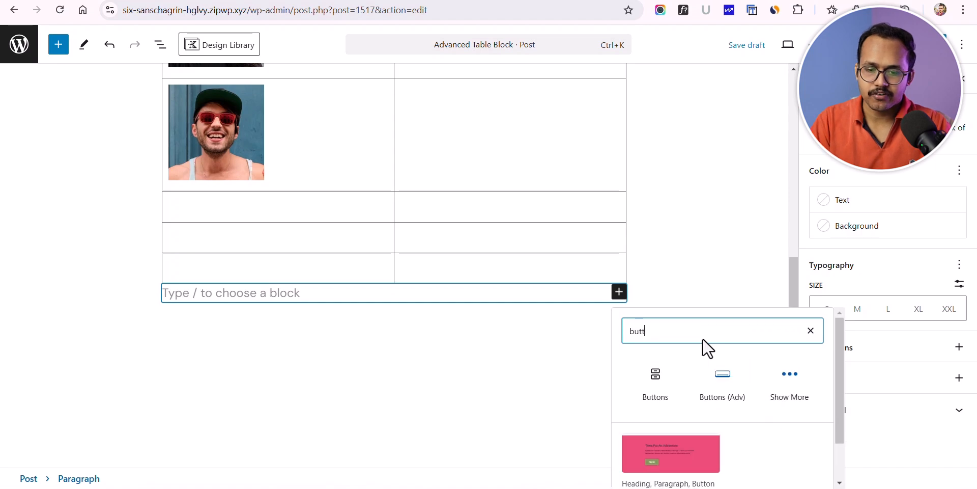
{"action": "left_click", "coordinate": [664, 376]}
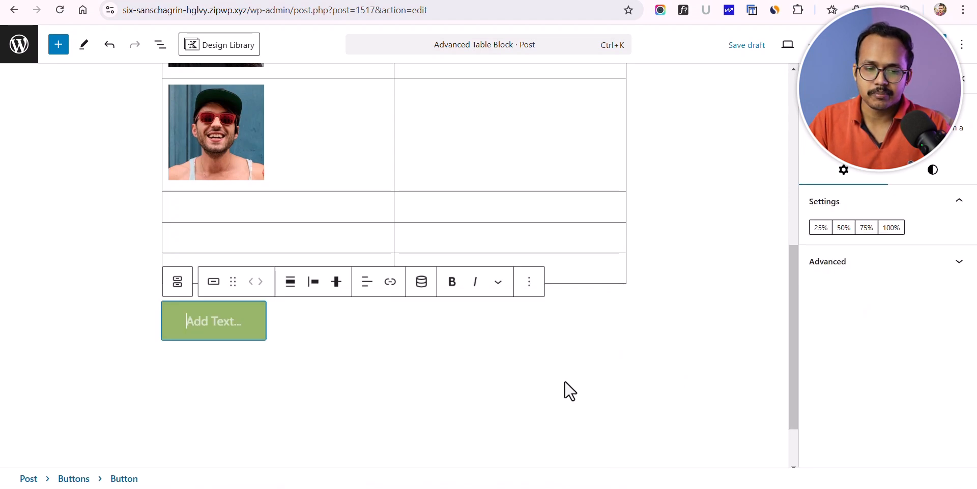
{"action": "type", "text": "S"}
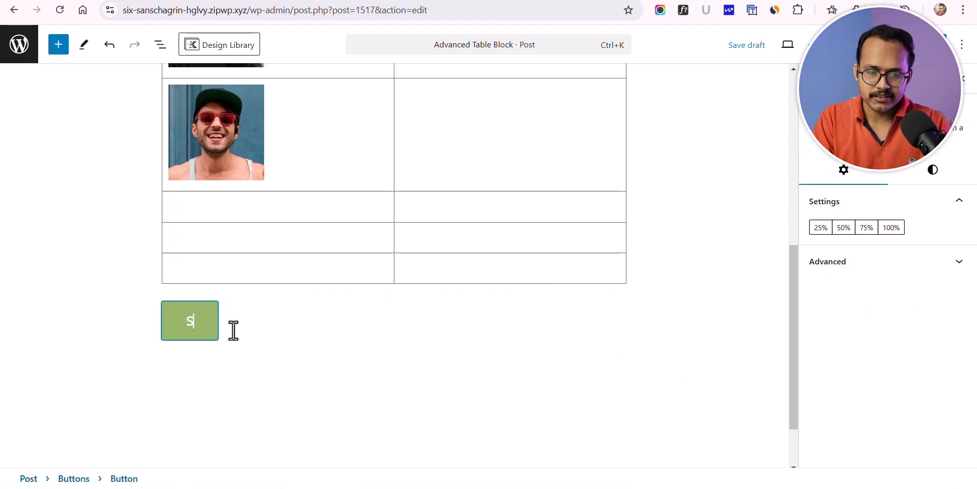
{"action": "type", "text": "hop Now"}
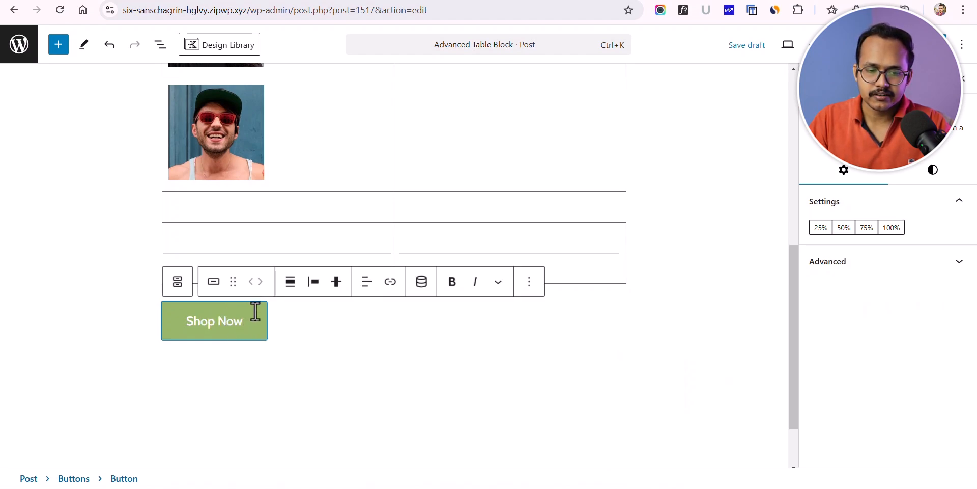
Step: Link the Shop Now button to an existing page of this site found through the link search
{"action": "left_click", "coordinate": [390, 283]}
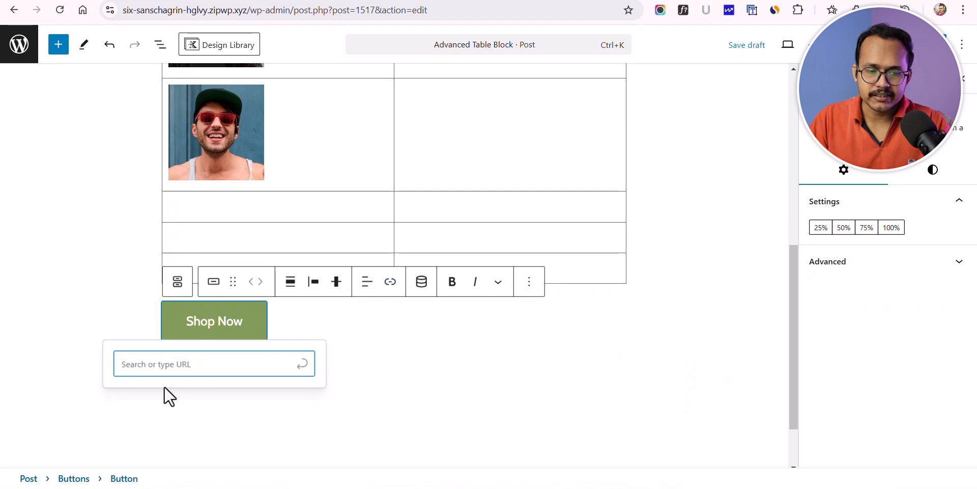
{"action": "type", "text": "set"}
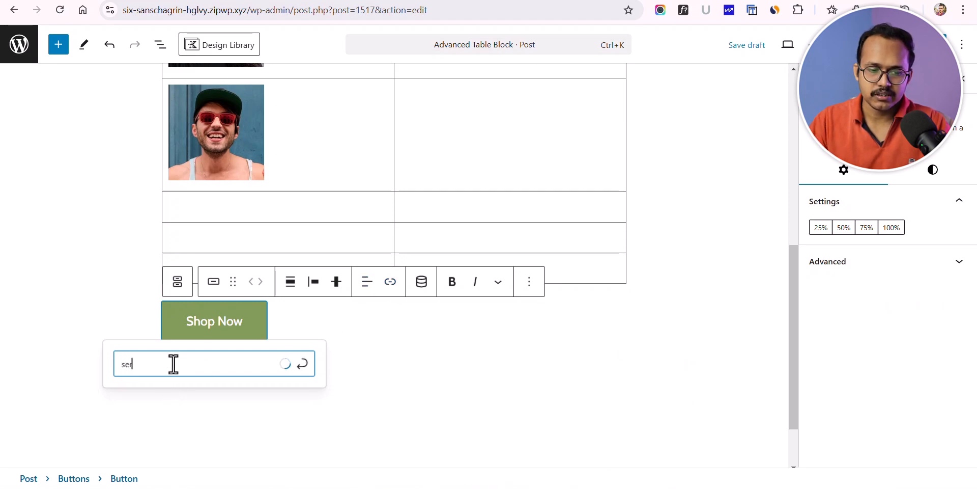
{"action": "left_click", "coordinate": [175, 204]}
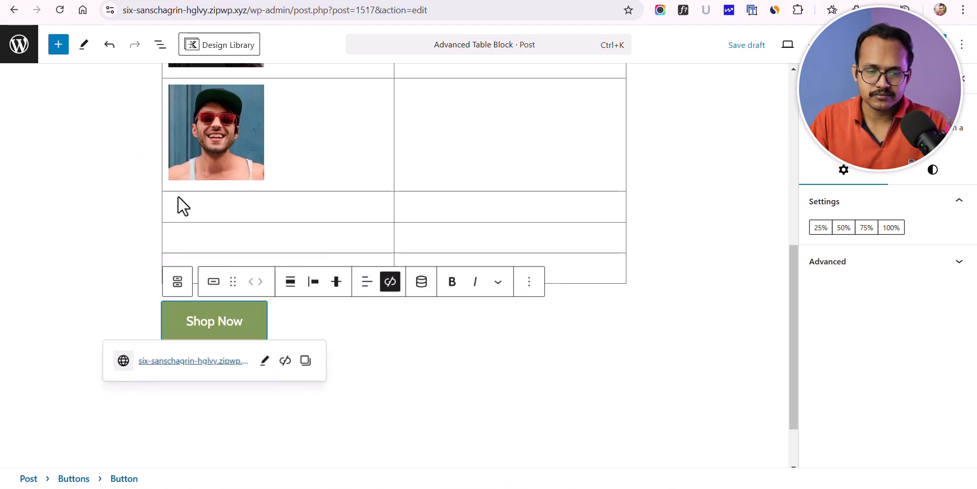
Step: Copy the whole Buttons block containing the Shop Now button to the clipboard
{"action": "left_click", "coordinate": [319, 331]}
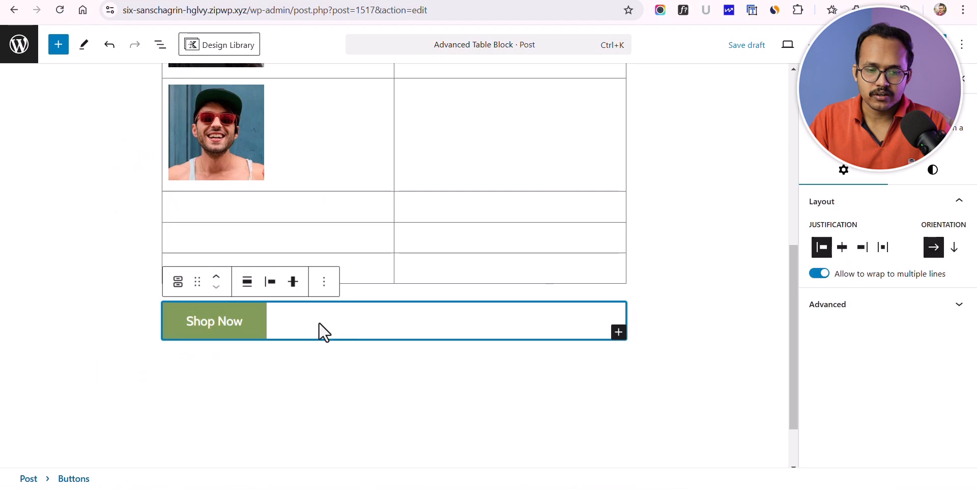
{"action": "left_click", "coordinate": [324, 281]}
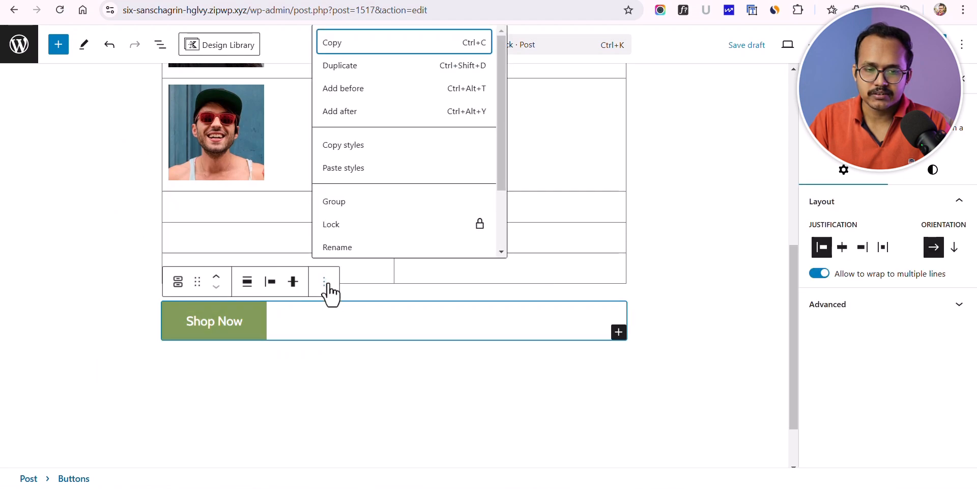
{"action": "left_click", "coordinate": [335, 43]}
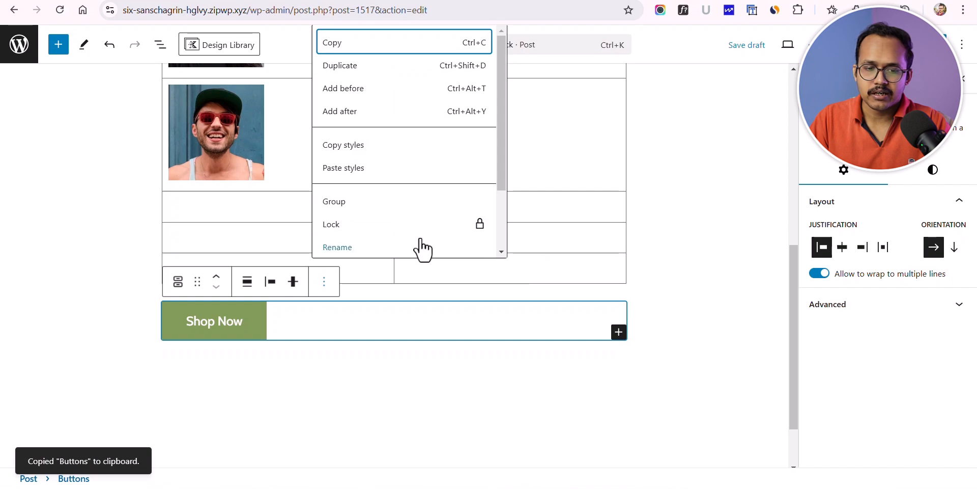
Step: Delete the original Buttons block containing Shop Now below the table
{"action": "scroll", "coordinate": [420, 249], "scroll_direction": "down", "scroll_amount": 1}
{"action": "left_click", "coordinate": [377, 244]}
{"action": "scroll", "coordinate": [539, 210], "scroll_direction": "up", "scroll_amount": 3}
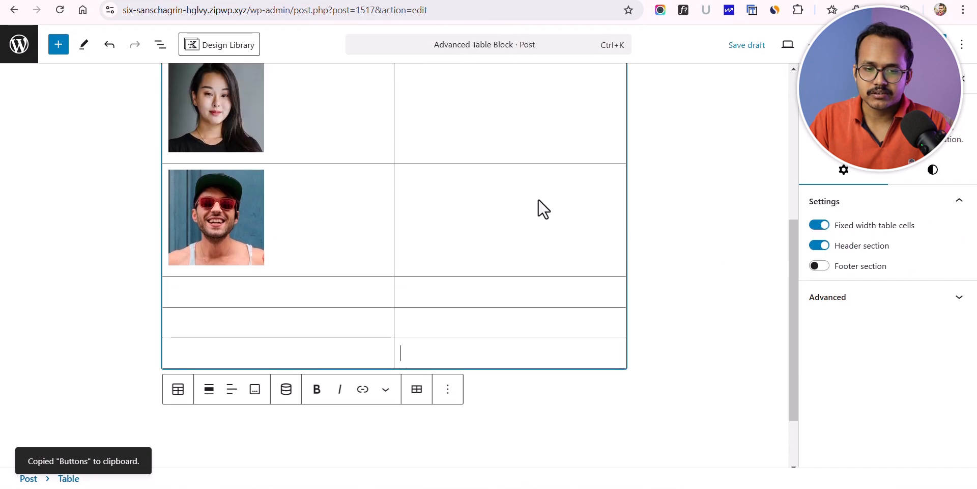
Step: Enter the placeholder text "Button" in the first body cell under Labels
{"action": "left_click", "coordinate": [450, 185]}
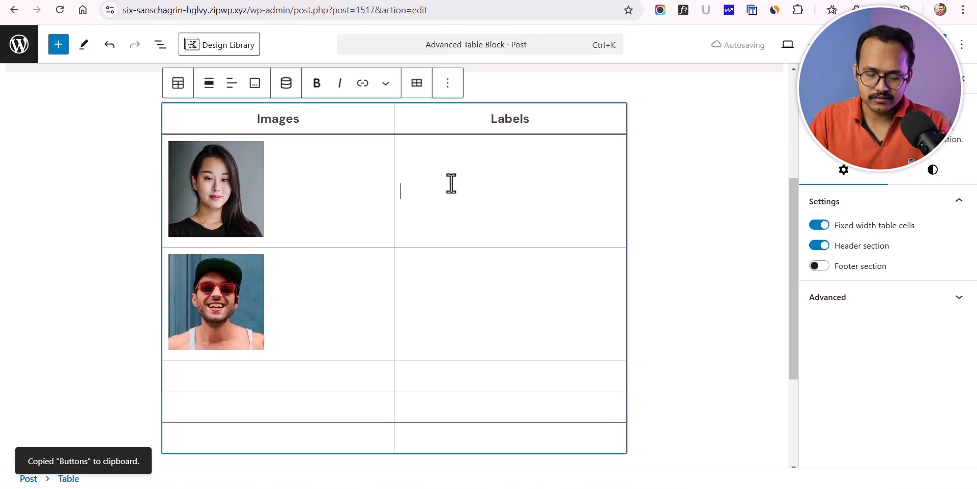
{"action": "type", "text": "Butto"}
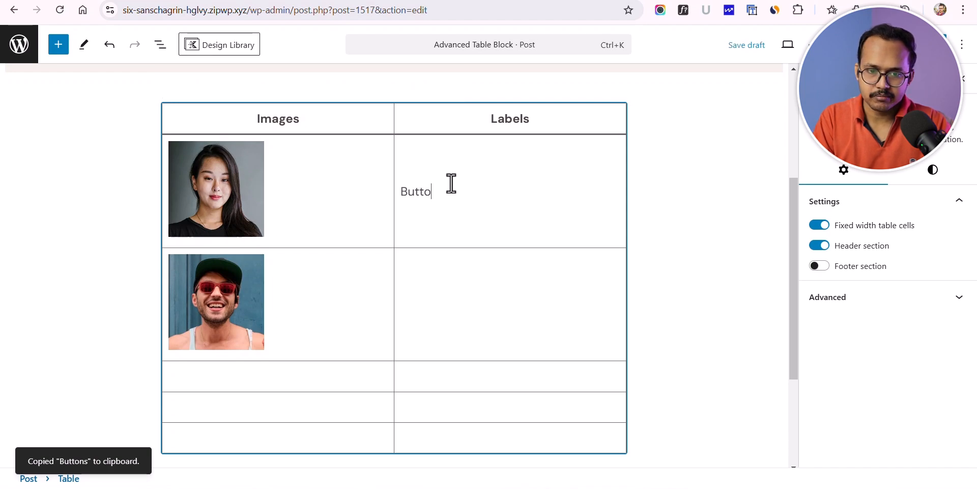
{"action": "type", "text": "n"}
Step: Replace the "Button" placeholder in the table's HTML with the copied Buttons block markup and return to visual editing
{"action": "scroll", "coordinate": [451, 183], "scroll_direction": "up", "scroll_amount": 2}
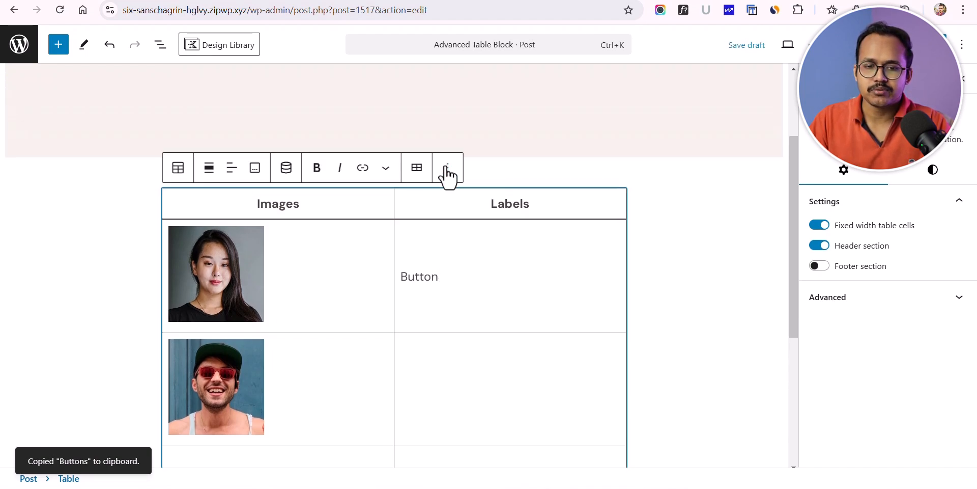
{"action": "left_click", "coordinate": [446, 169]}
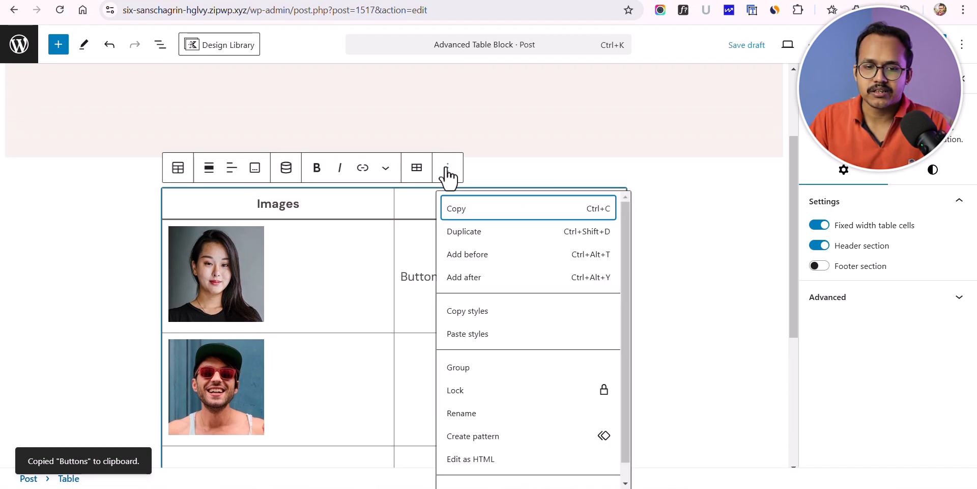
{"action": "left_click", "coordinate": [474, 461]}
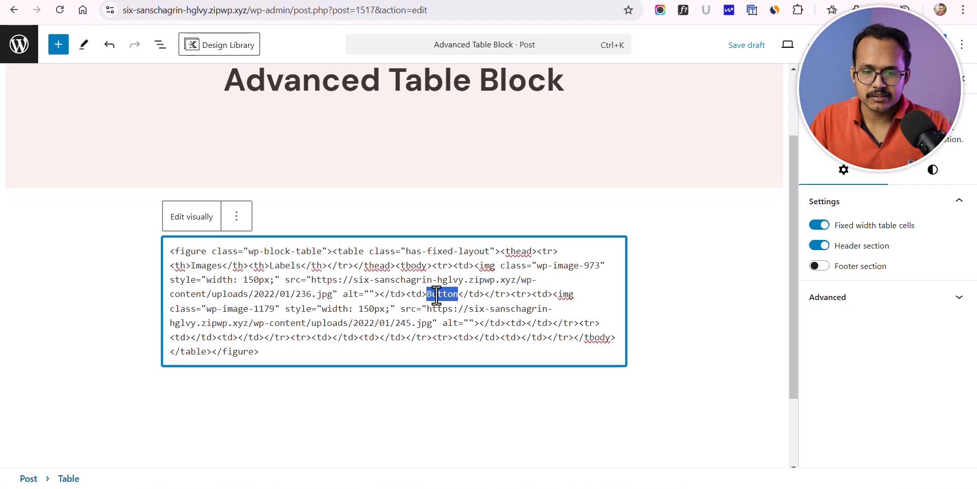
{"action": "key", "text": "ctrl+v"}
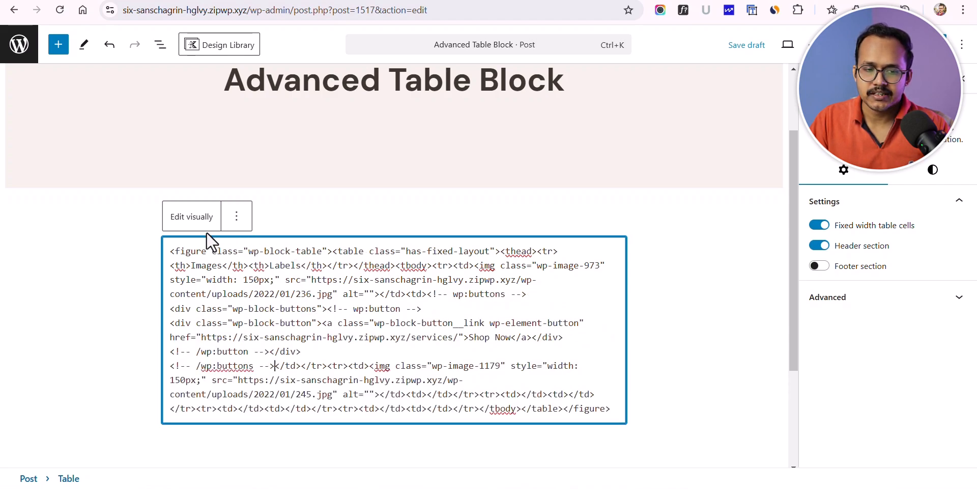
{"action": "left_click", "coordinate": [190, 218]}
{"action": "scroll", "coordinate": [501, 249], "scroll_direction": "up", "scroll_amount": 3}
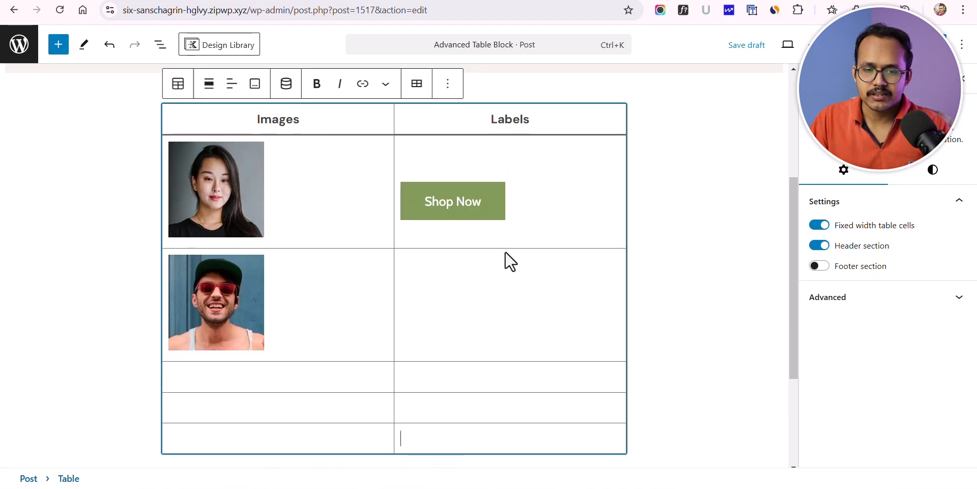
Step: Remove the blank line above the Shop Now button in its table cell
{"action": "scroll", "coordinate": [492, 255], "scroll_direction": "up", "scroll_amount": 2}
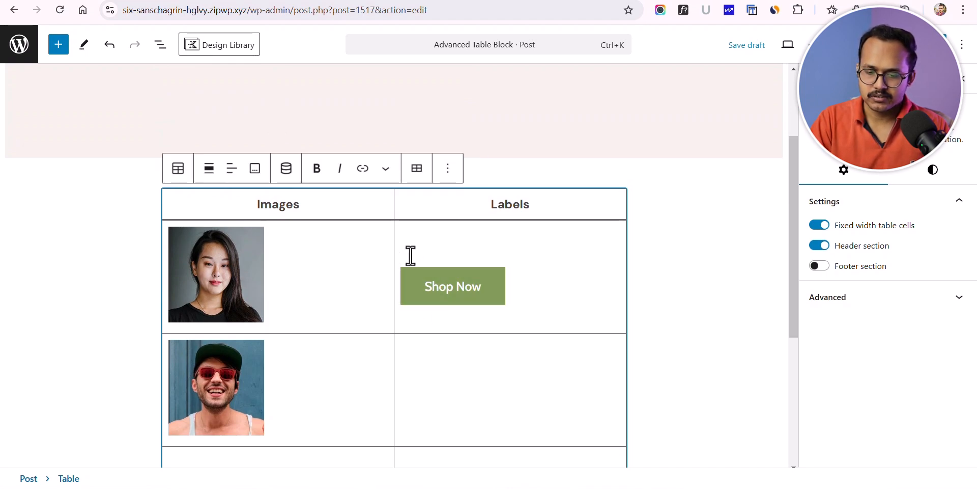
{"action": "key", "text": "BackSpace"}
{"action": "key", "text": "Delete"}
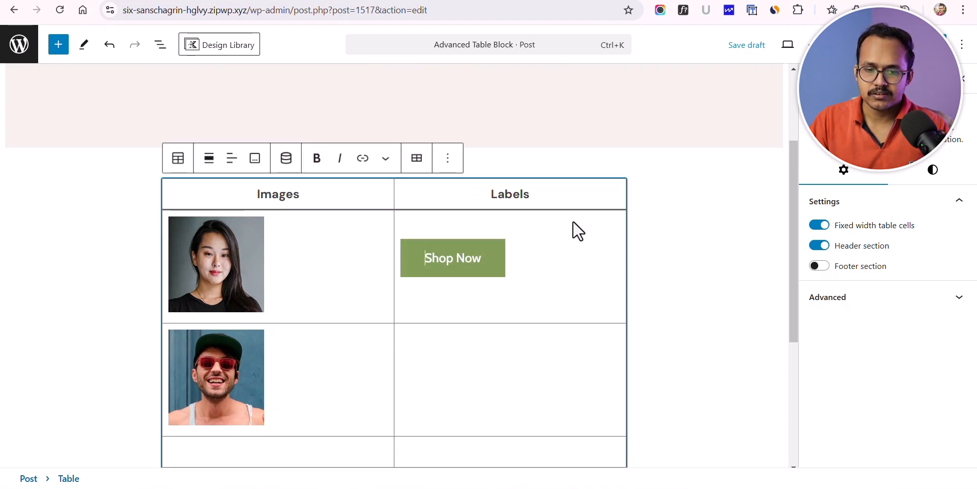
Step: Delete the stray <br> tag following the Shop Now button from the table's HTML and return to visual editing
{"action": "left_click", "coordinate": [450, 162]}
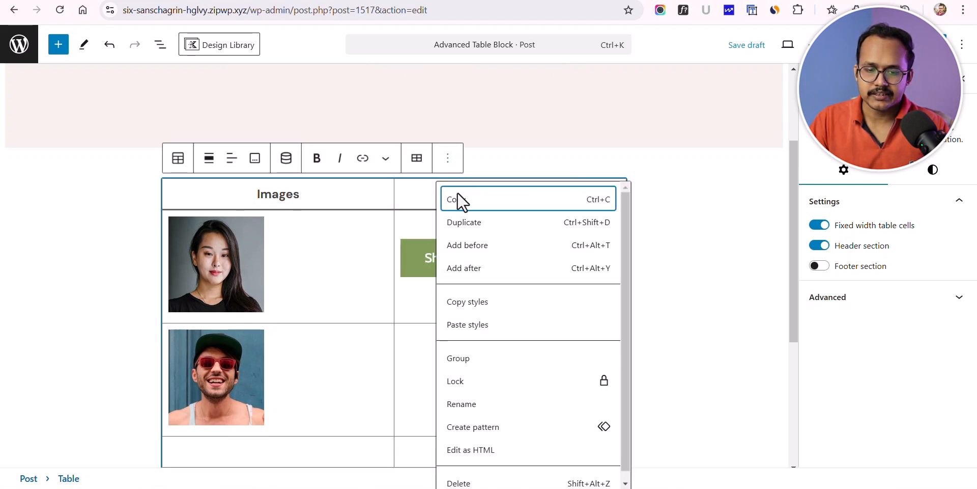
{"action": "left_click", "coordinate": [480, 448]}
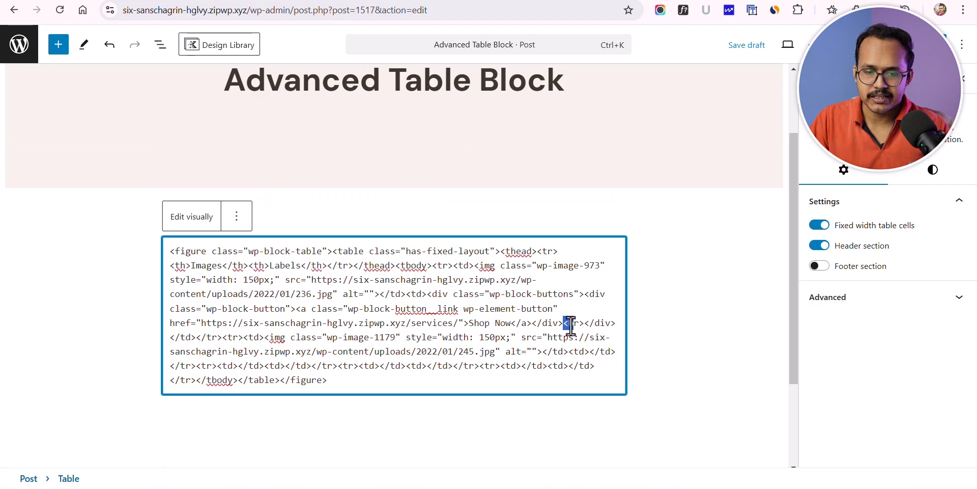
{"action": "left_click_drag", "start_coordinate": [570, 326], "coordinate": [583, 325]}
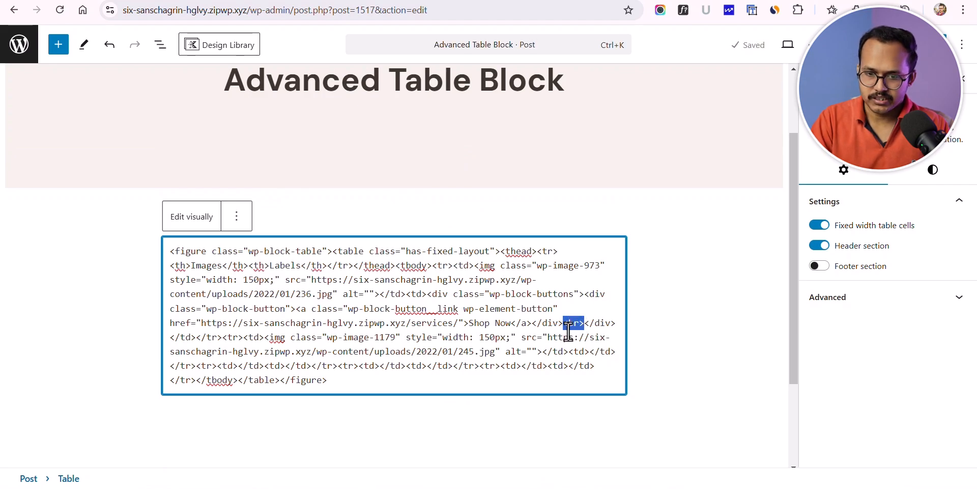
{"action": "key", "text": "BackSpace"}
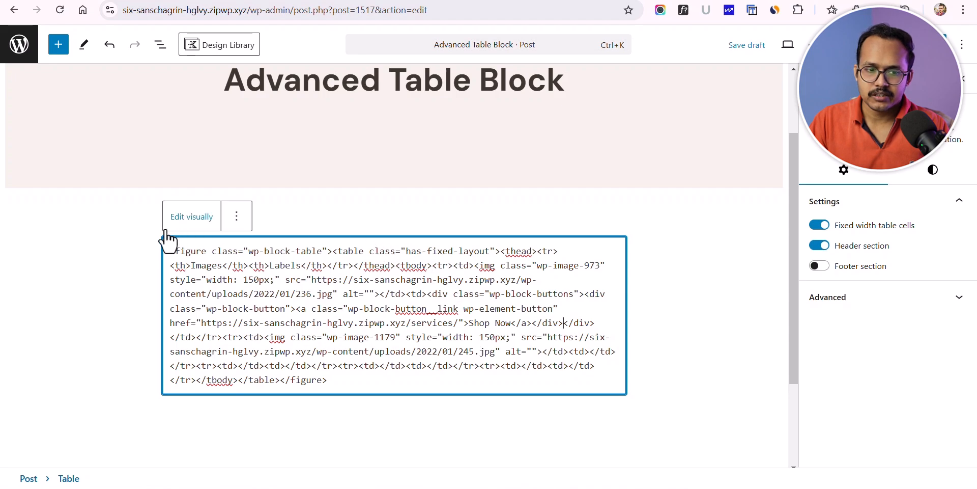
{"action": "left_click", "coordinate": [172, 222]}
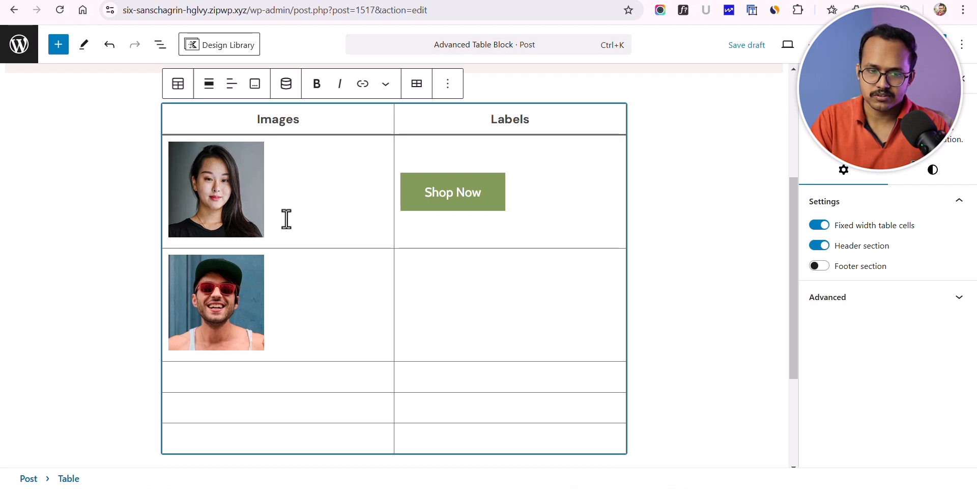
Step: Replace the two photos under Images with the texts "Product 1" and "Product 2"
{"action": "key", "text": "BackSpace"}
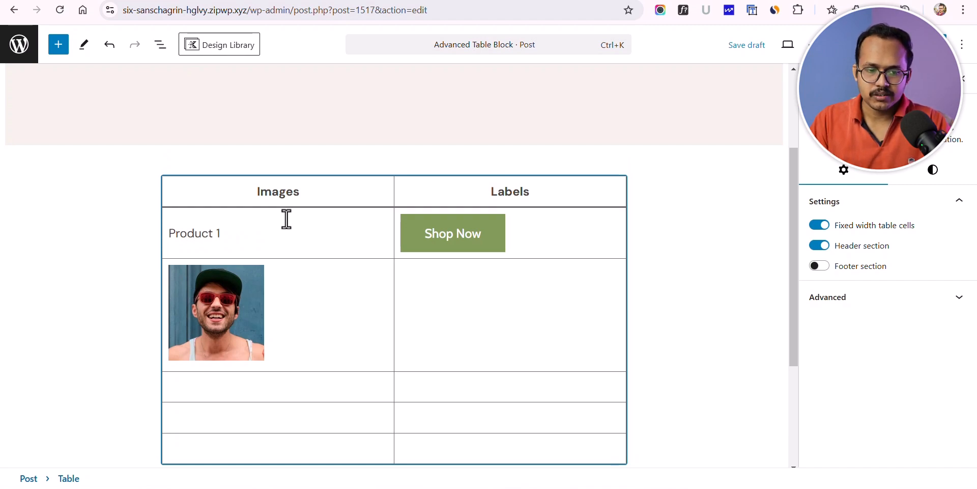
{"action": "key", "text": "BackSpace"}
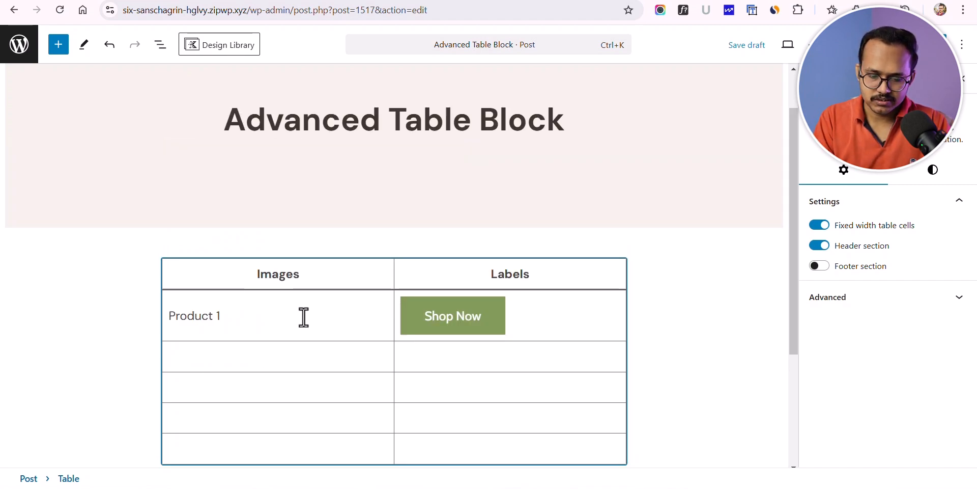
{"action": "type", "text": "Product 2"}
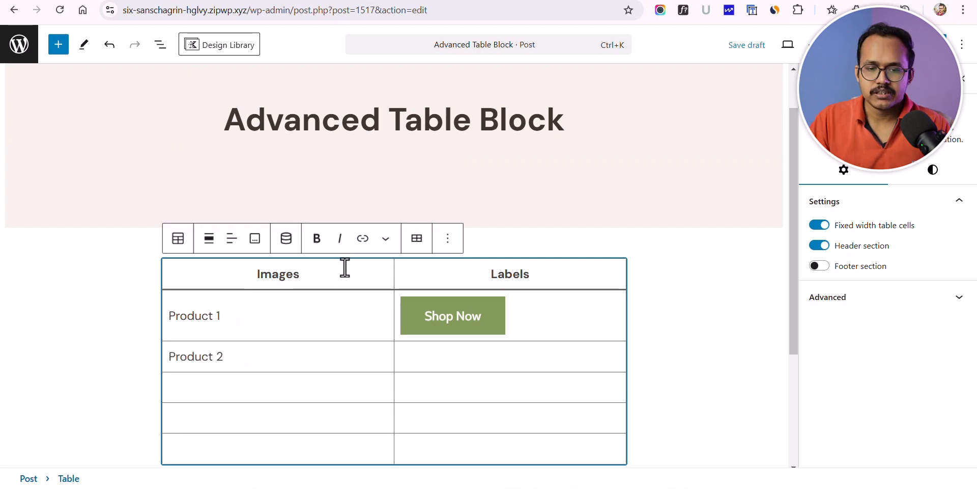
Step: Publish the post with public visibility and immediate publication
{"action": "scroll", "coordinate": [483, 356], "scroll_direction": "down", "scroll_amount": 3}
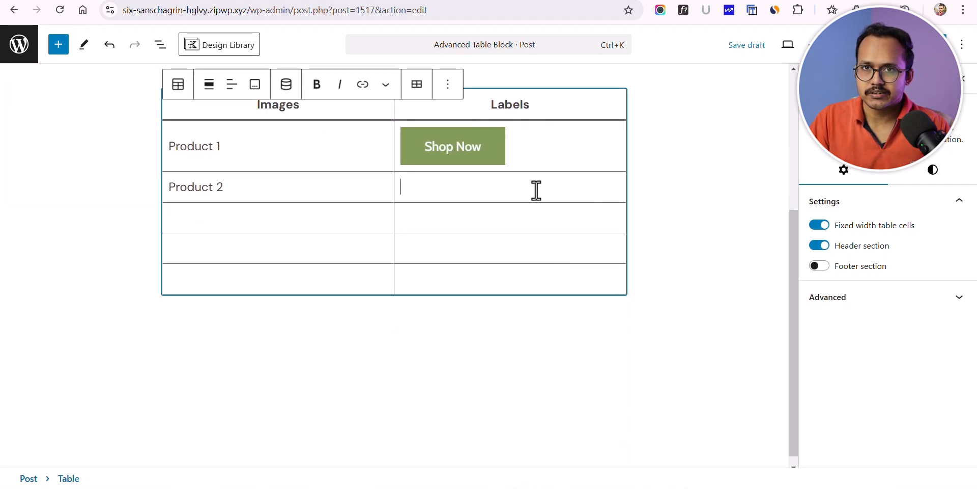
{"action": "left_click", "coordinate": [924, 44]}
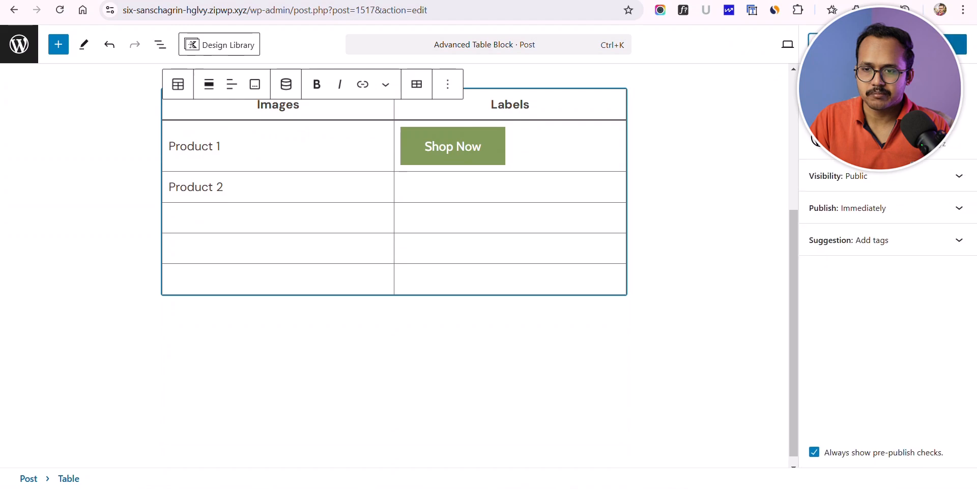
{"action": "left_click", "coordinate": [924, 44]}
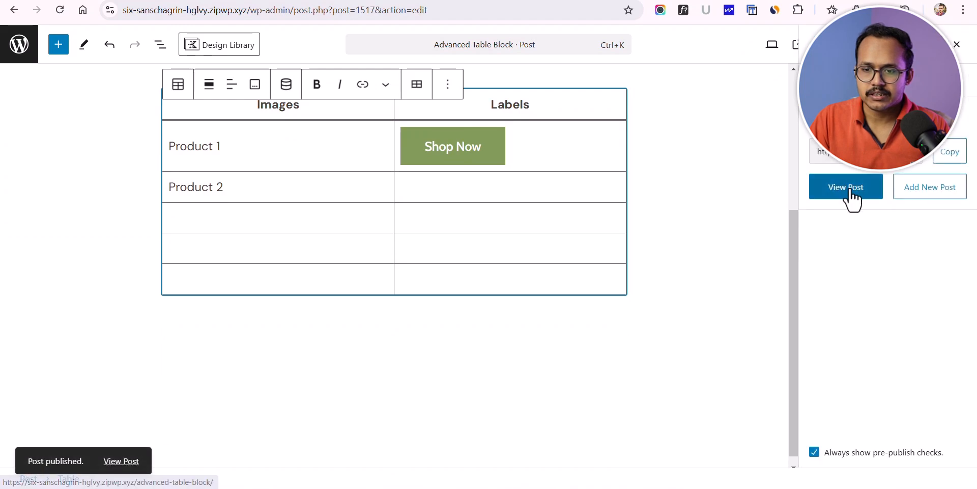
Step: View the published post in a new tab, test its Shop Now button link, and return to the editor
{"action": "right_click", "coordinate": [850, 189]}
{"action": "left_click", "coordinate": [746, 205]}
{"action": "left_click", "coordinate": [351, 1]}
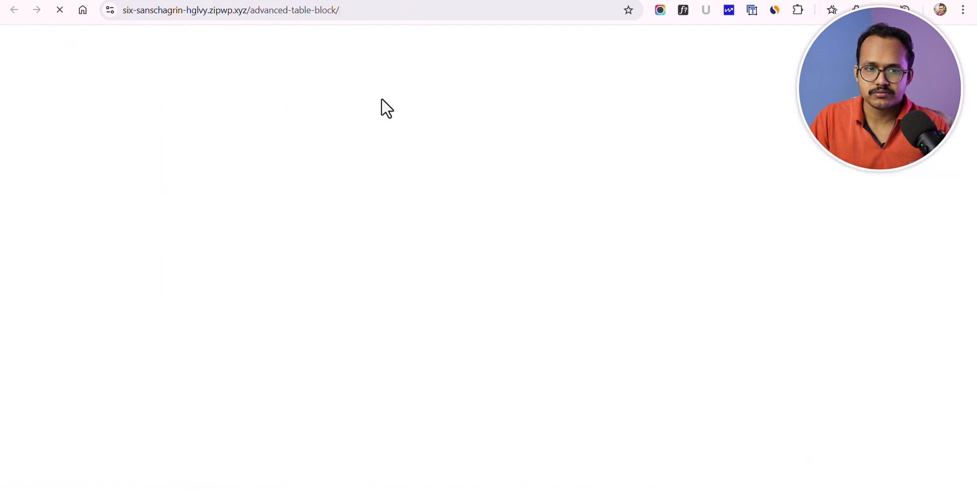
{"action": "scroll", "coordinate": [600, 271], "scroll_direction": "down", "scroll_amount": 1}
{"action": "scroll", "coordinate": [601, 271], "scroll_direction": "down", "scroll_amount": 3}
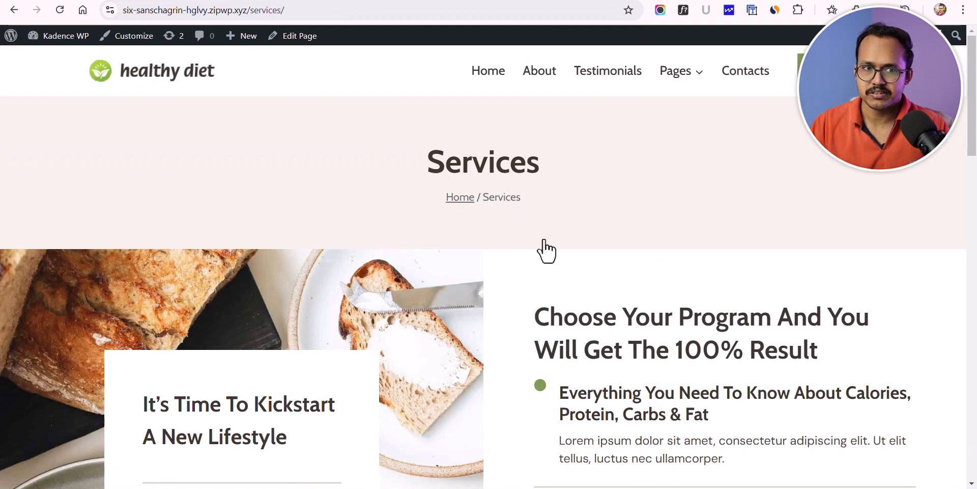
{"action": "left_click", "coordinate": [15, 10]}
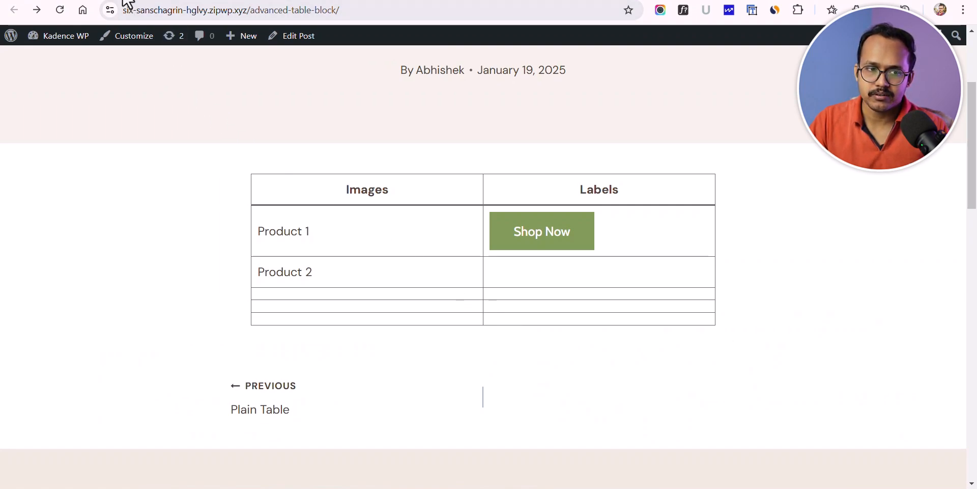
{"action": "left_click", "coordinate": [15, 10]}
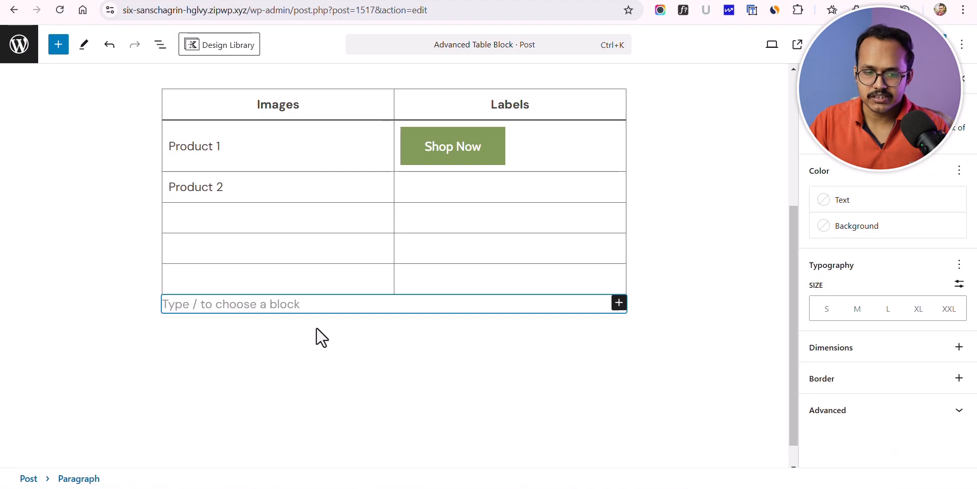
Step: Add a Heading block reading "Heading 1" below the table and copy that block to the clipboard
{"action": "type", "text": "/head"}
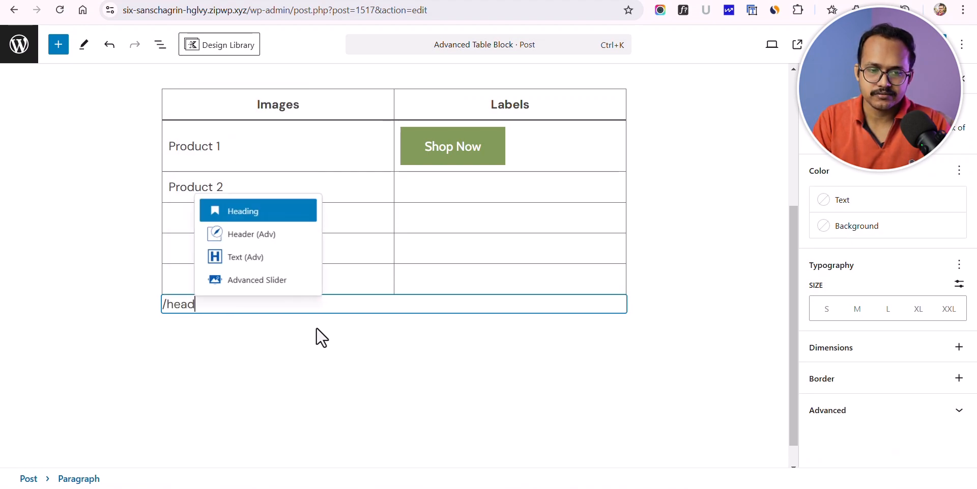
{"action": "key", "text": "Return"}
{"action": "type", "text": "This"}
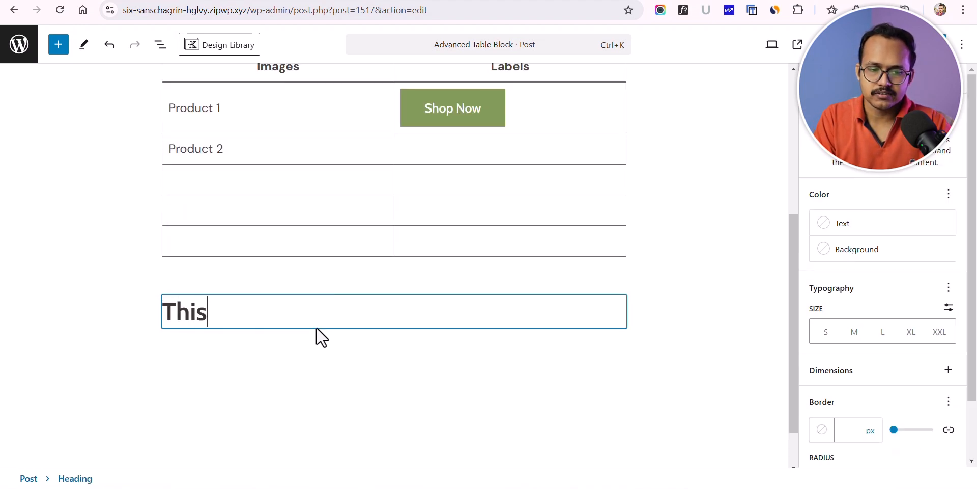
{"action": "key", "text": "BackSpace"}
{"action": "key", "text": "BackSpace"}
{"action": "type", "text": "Heading 1"}
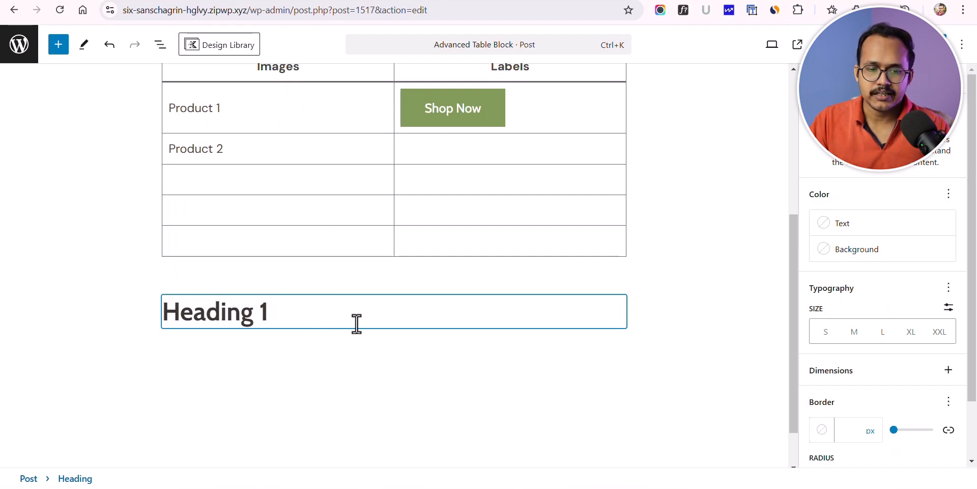
{"action": "left_click", "coordinate": [455, 274]}
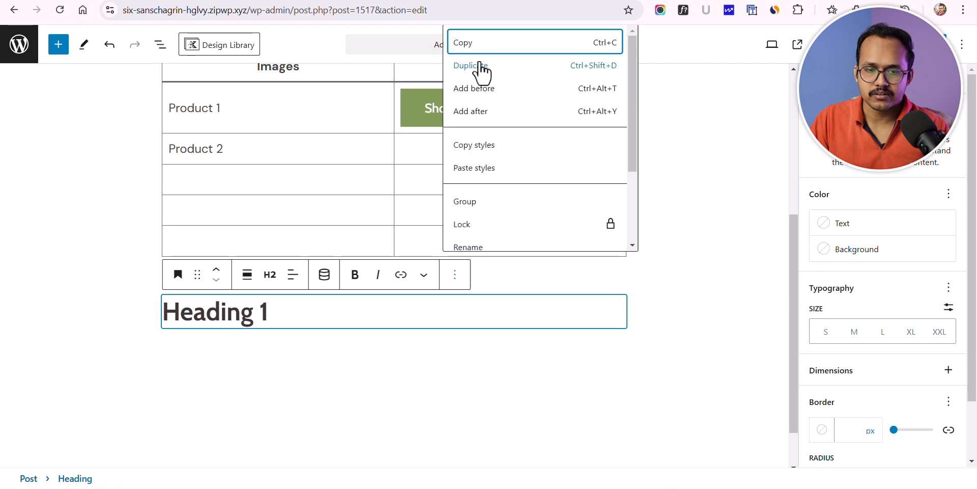
{"action": "left_click", "coordinate": [486, 45]}
Step: Replace "Product 1" in the table's HTML with the copied Heading 1 block markup and return to visual editing
{"action": "left_click", "coordinate": [234, 102]}
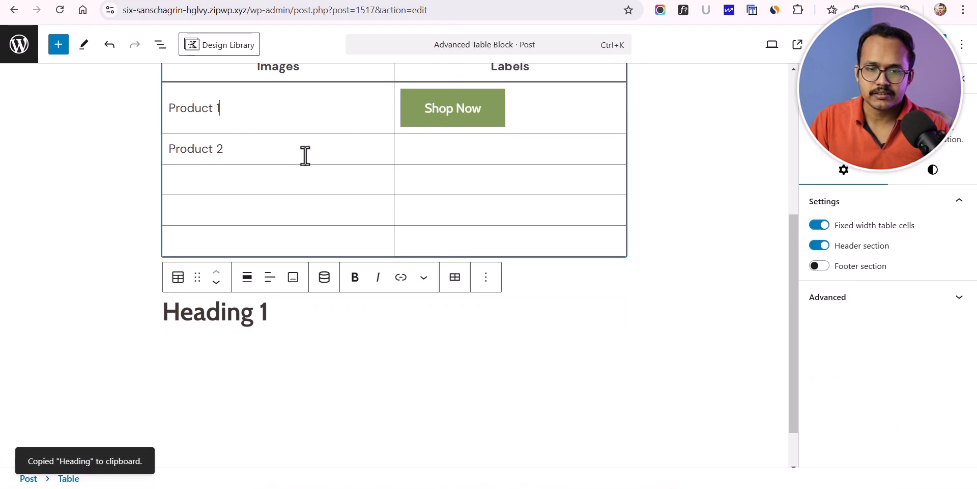
{"action": "scroll", "coordinate": [548, 205], "scroll_direction": "up", "scroll_amount": 2}
{"action": "left_click", "coordinate": [487, 117]}
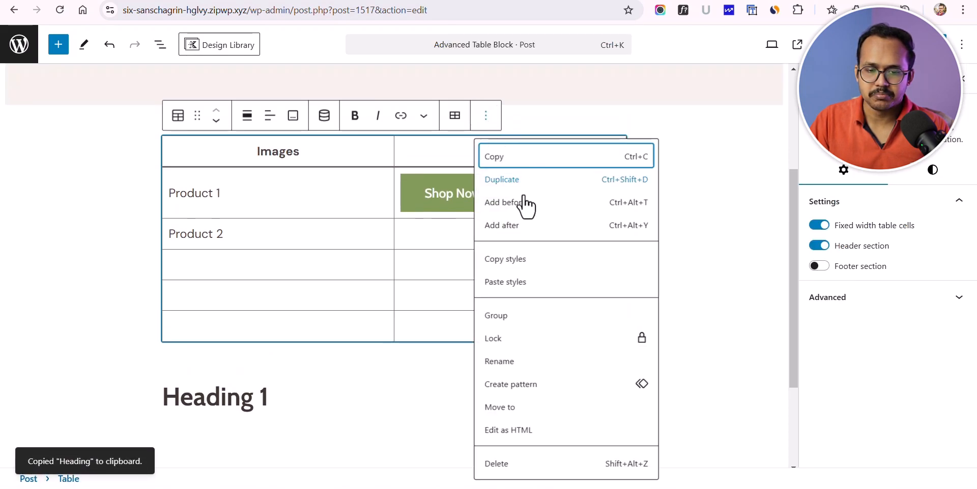
{"action": "left_click", "coordinate": [509, 432]}
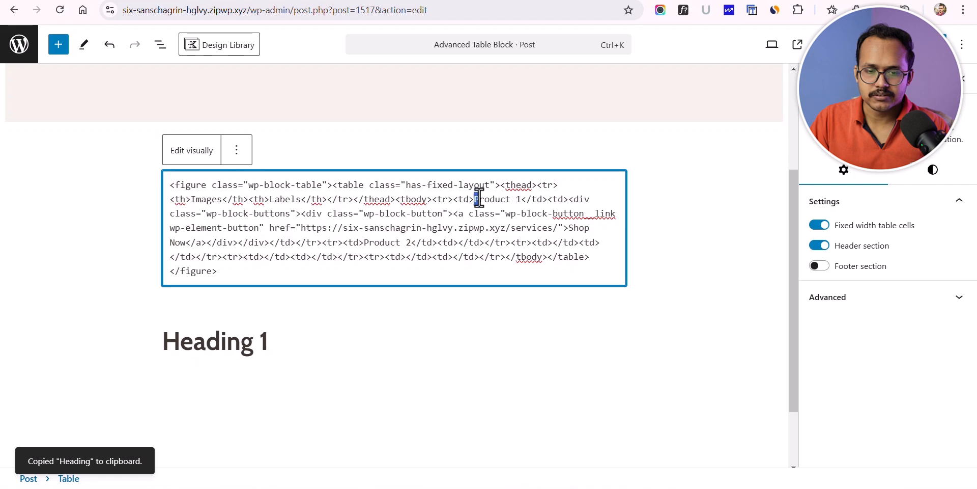
{"action": "left_click_drag", "start_coordinate": [479, 199], "coordinate": [522, 199]}
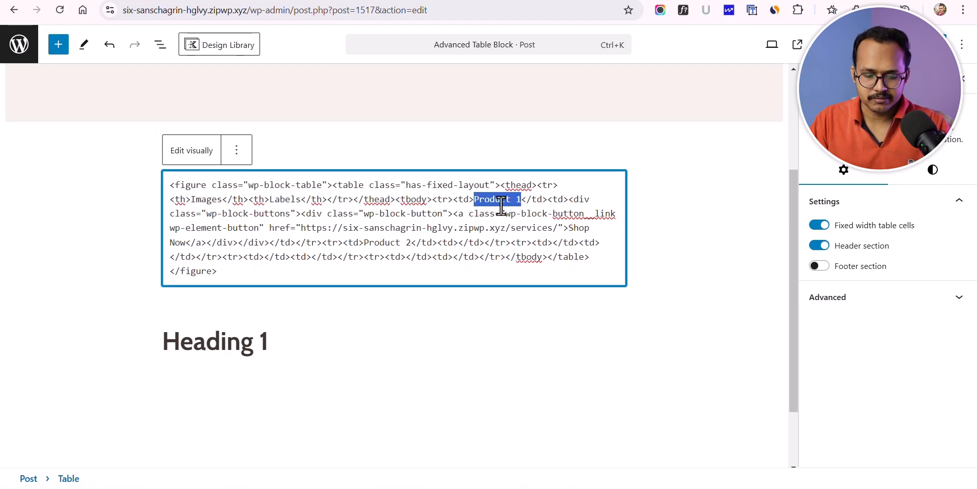
{"action": "type", "text": "<!-- wp:heading --> <h2 class=\"wp-block-heading\">Heading 1</h2> <!-- /wp:heading -->"}
{"action": "left_click", "coordinate": [191, 152]}
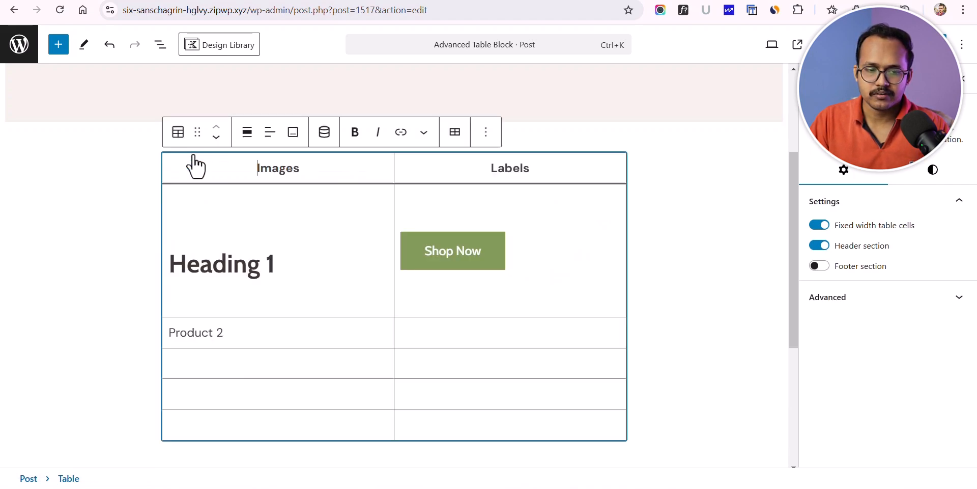
Step: Remove the blank lines around the "Heading 1" text in the table's first body cell
{"action": "left_click", "coordinate": [188, 304]}
{"action": "key", "text": "BackSpace"}
{"action": "left_click", "coordinate": [190, 283]}
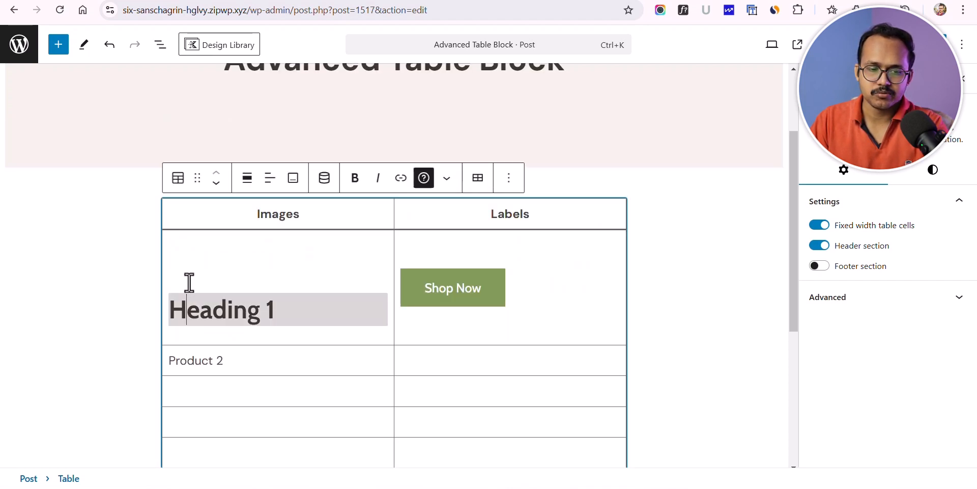
{"action": "left_click", "coordinate": [170, 313]}
{"action": "key", "text": "BackSpace"}
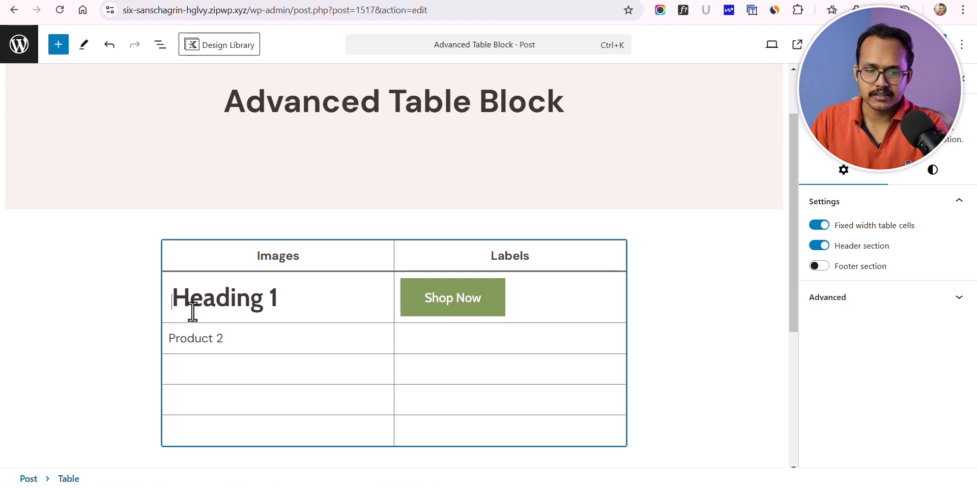
{"action": "key", "text": "BackSpace"}
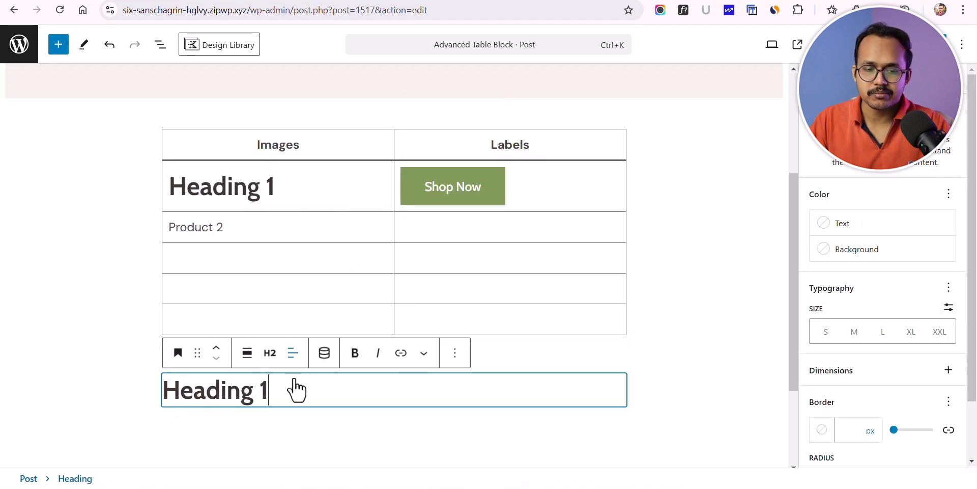
Step: Delete the standalone "Heading 1" block below the table
{"action": "left_click", "coordinate": [463, 358]}
{"action": "scroll", "coordinate": [497, 318], "scroll_direction": "down", "scroll_amount": 1}
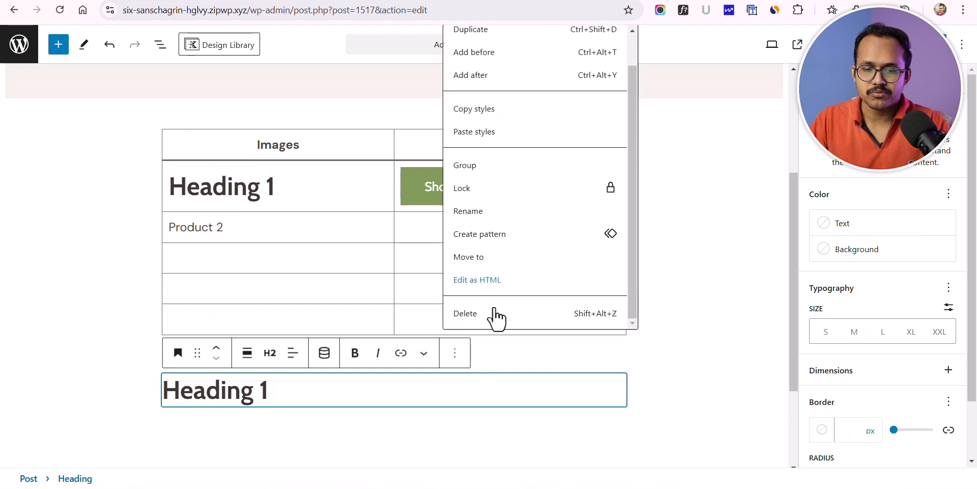
{"action": "left_click", "coordinate": [496, 316]}
Step: Add a List block below the table with items Blogger, WordPress, Wix and Shopify, and copy that block to the clipboard
{"action": "left_click", "coordinate": [244, 376]}
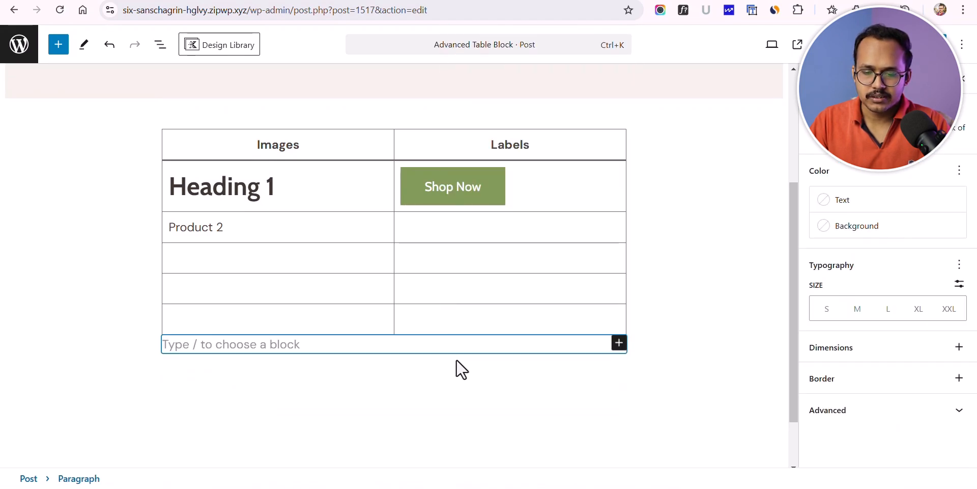
{"action": "key", "text": "Return"}
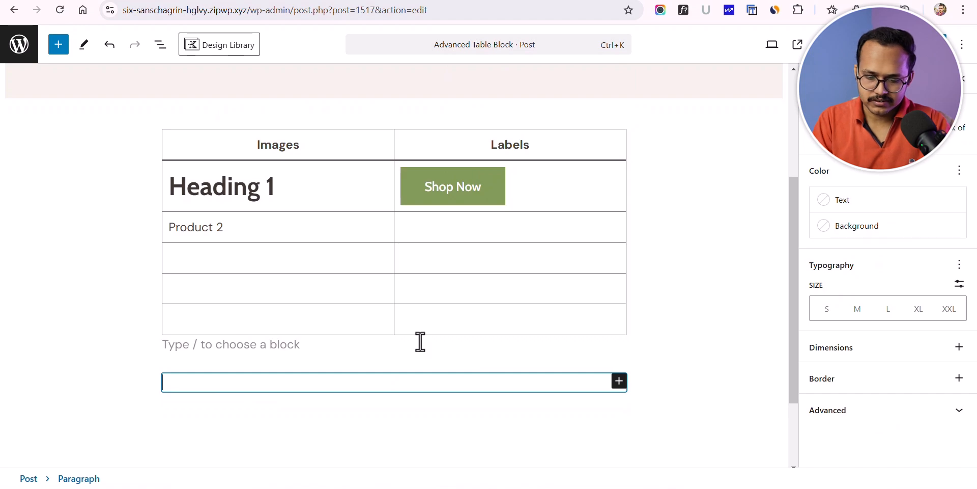
{"action": "type", "text": "/list"}
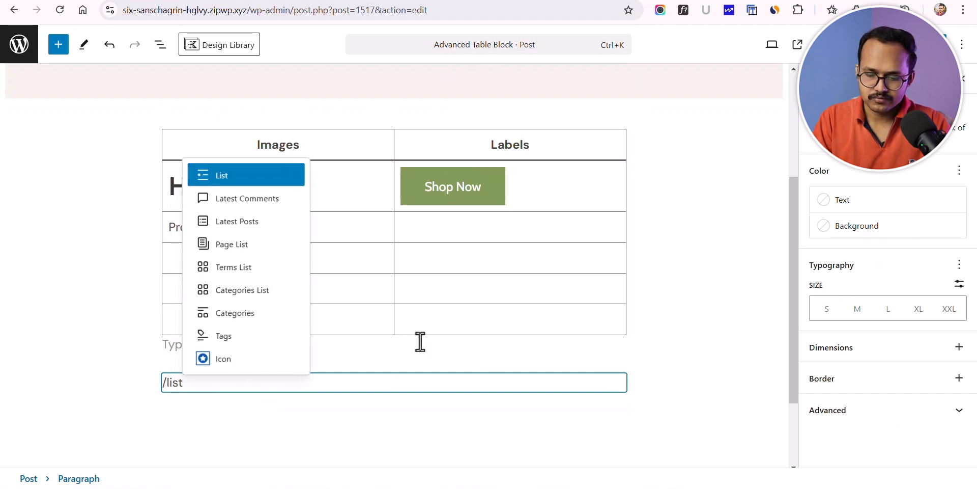
{"action": "key", "text": "Return"}
{"action": "type", "text": "B"}
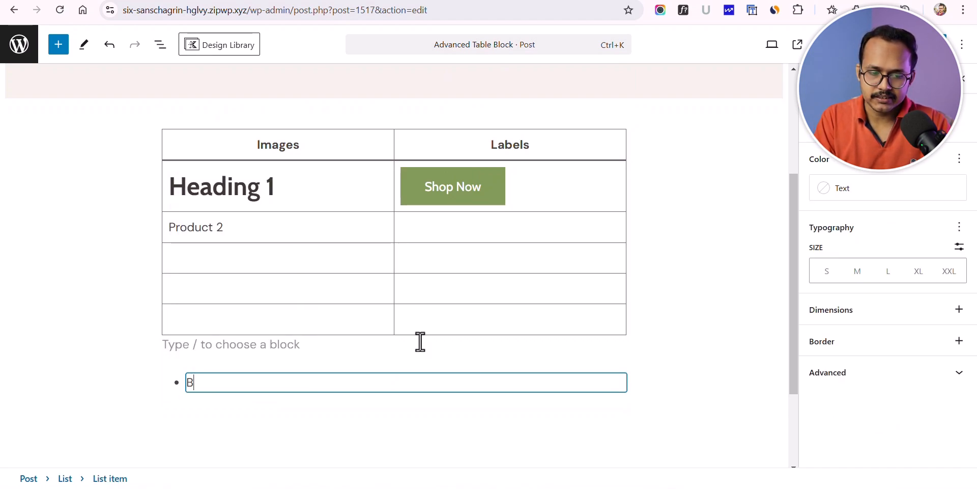
{"action": "type", "text": "logg"}
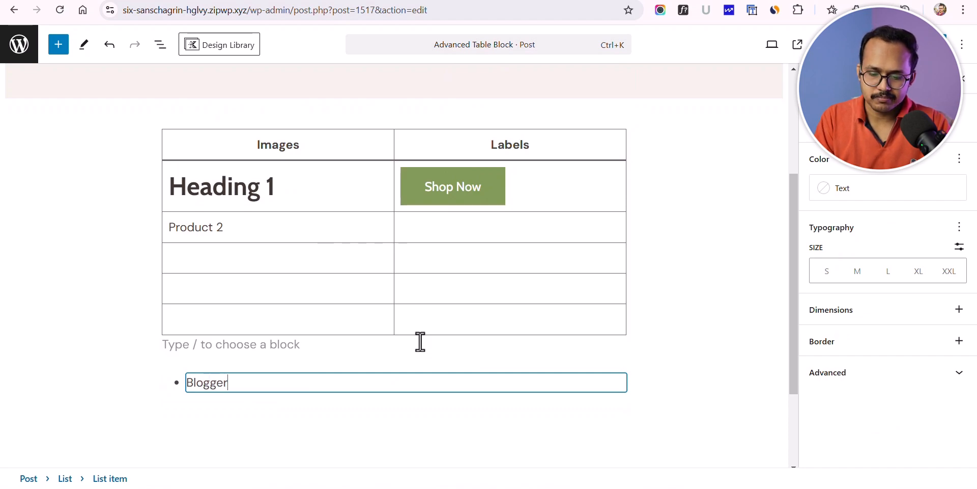
{"action": "type", "text": "er"}
{"action": "key", "text": "Return"}
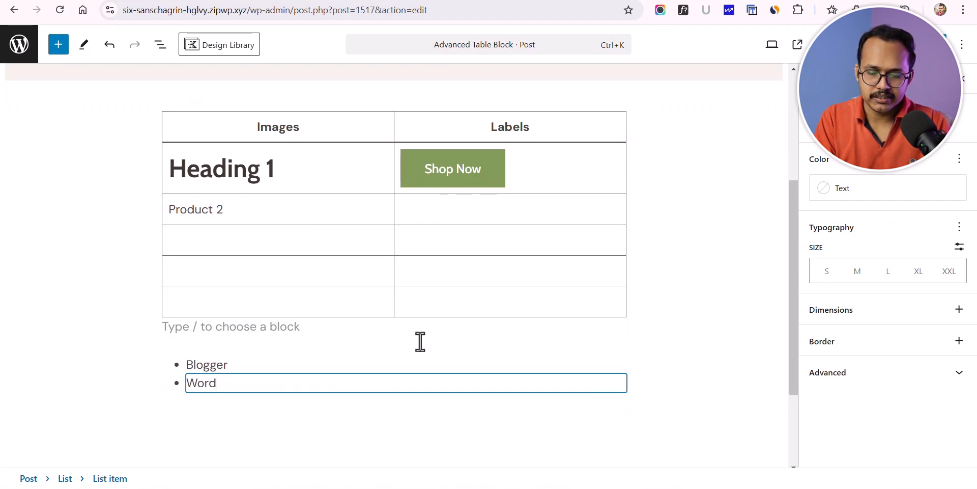
{"action": "key", "text": "Return"}
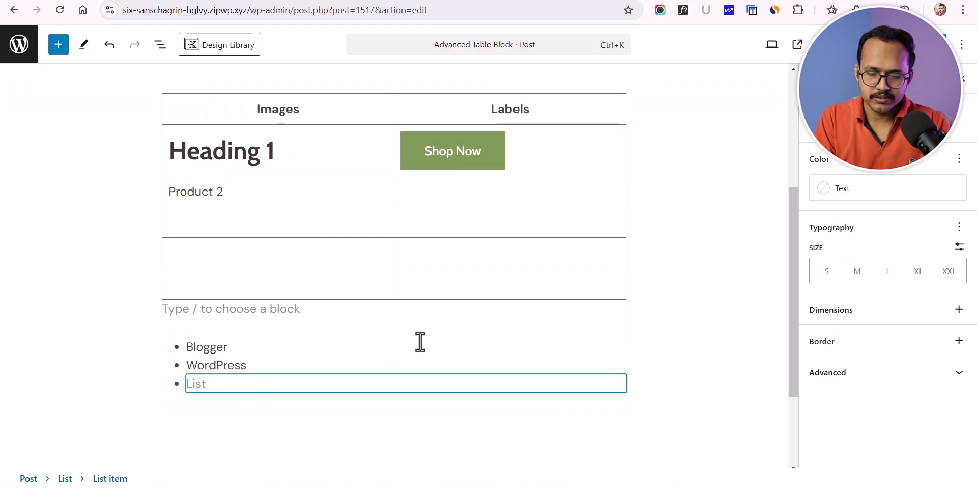
{"action": "key", "text": "Return"}
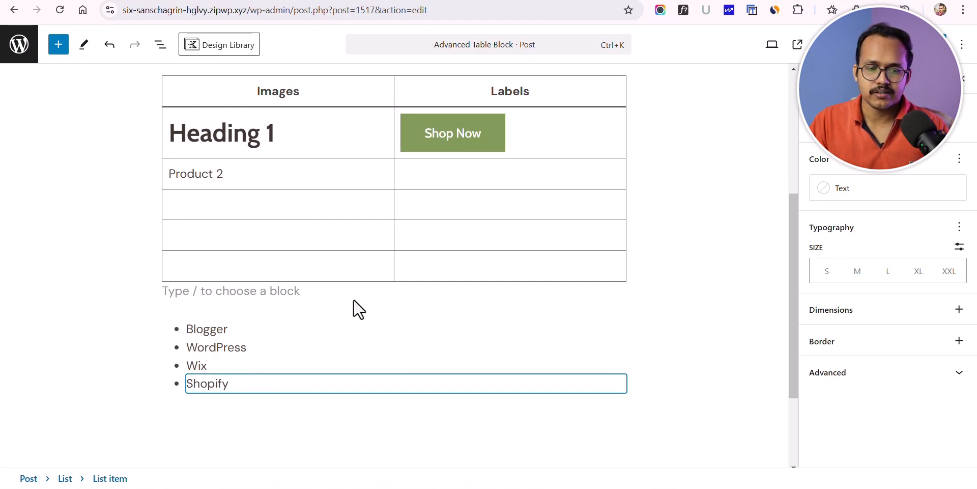
{"action": "left_click", "coordinate": [177, 300]}
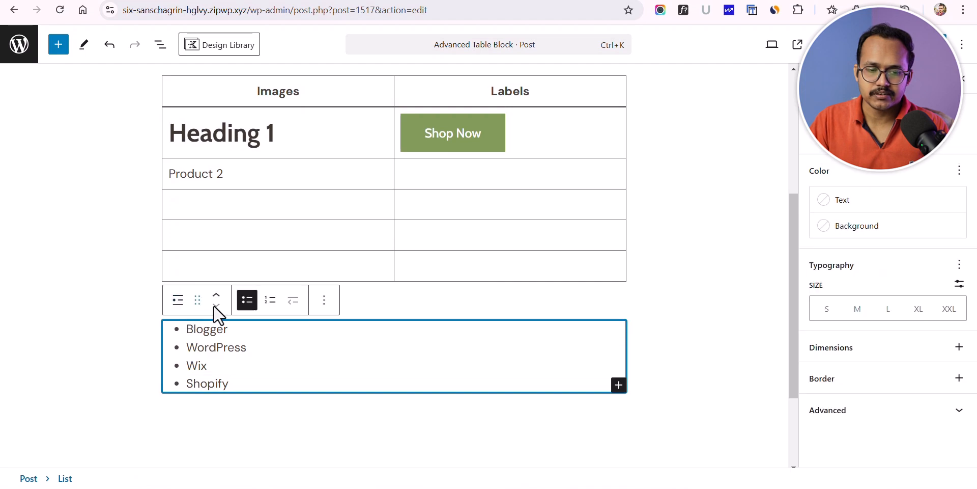
{"action": "left_click", "coordinate": [325, 304]}
{"action": "left_click", "coordinate": [340, 45]}
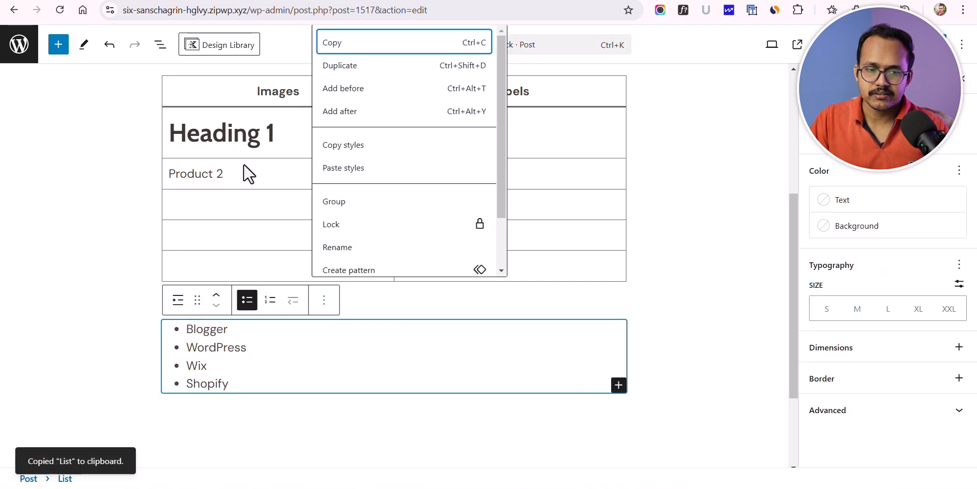
Step: Enter the placeholder "List" in the Images cell below "Product 2" and replace it in the table's HTML with the copied list markup
{"action": "left_click", "coordinate": [205, 200]}
{"action": "type", "text": "List"}
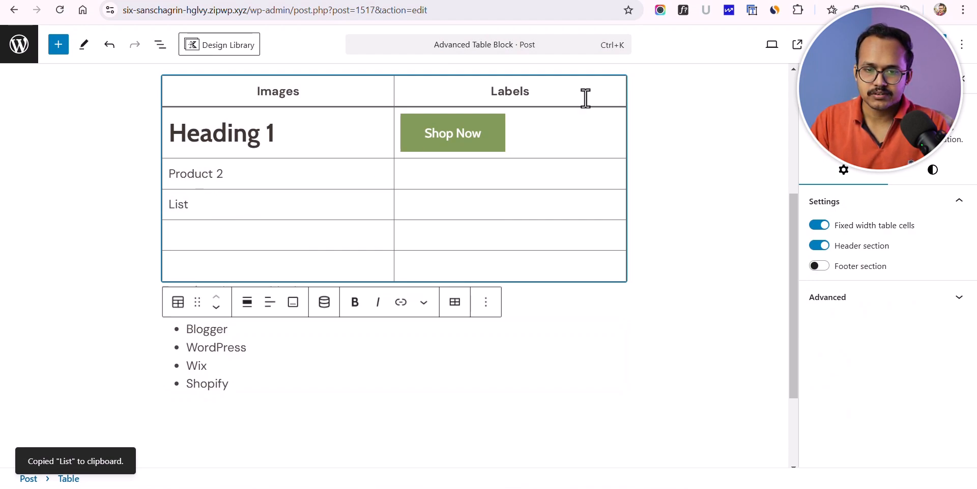
{"action": "scroll", "coordinate": [607, 118], "scroll_direction": "up", "scroll_amount": 1}
{"action": "scroll", "coordinate": [606, 118], "scroll_direction": "up", "scroll_amount": 1}
{"action": "left_click", "coordinate": [486, 141]}
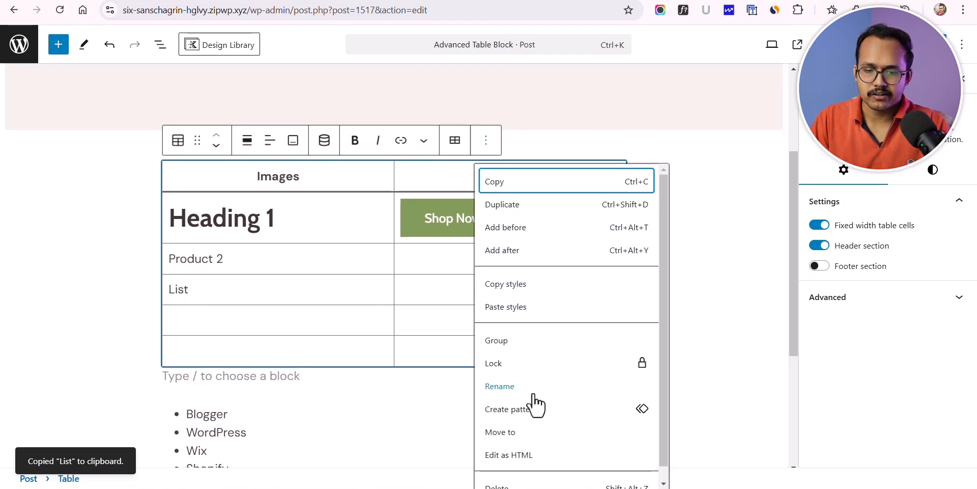
{"action": "left_click", "coordinate": [507, 455]}
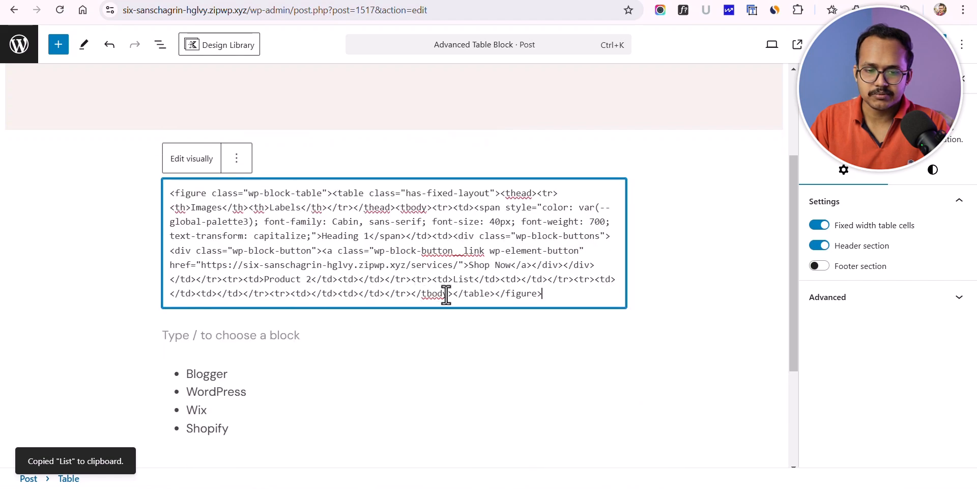
{"action": "double_click", "coordinate": [463, 279]}
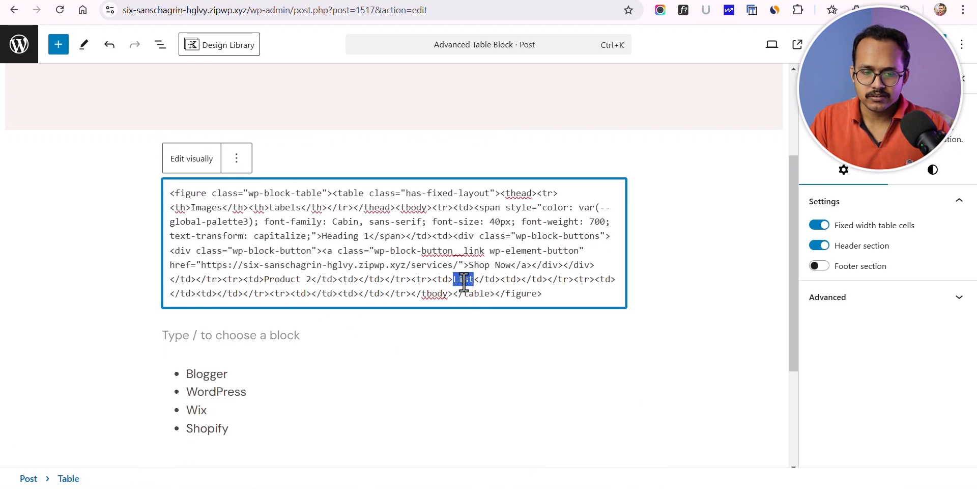
{"action": "key", "text": "ctrl+v"}
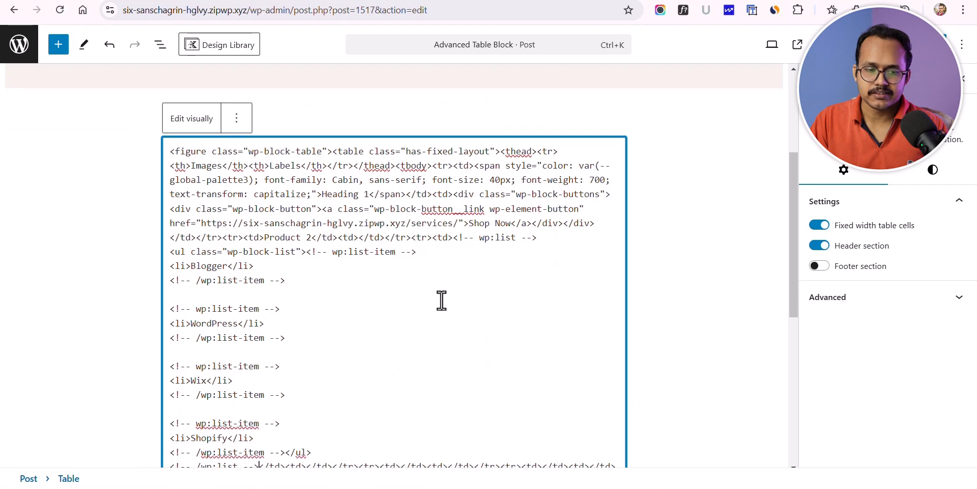
Step: Remove the blank lines between the list items in the table's HTML and return to visual editing
{"action": "scroll", "coordinate": [441, 301], "scroll_direction": "down", "scroll_amount": 2}
{"action": "key", "text": "BackSpace"}
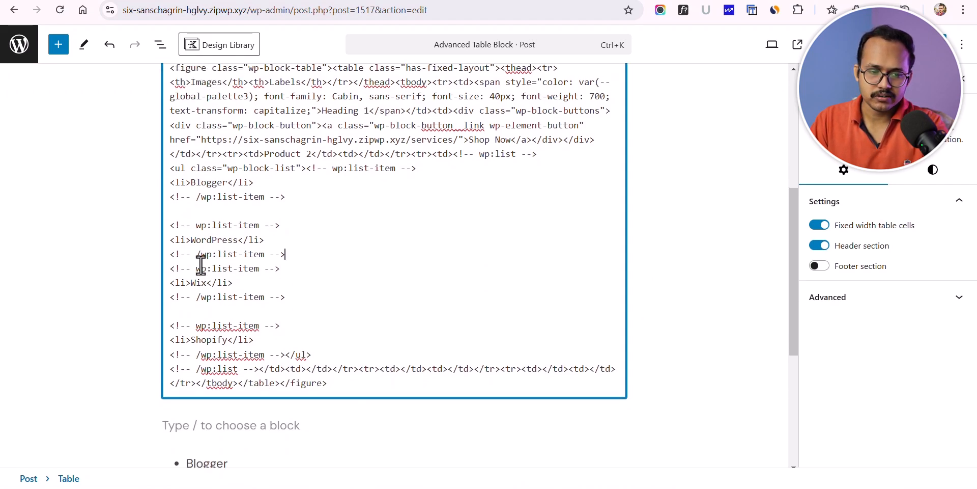
{"action": "left_click", "coordinate": [189, 210]}
{"action": "key", "text": "BackSpace"}
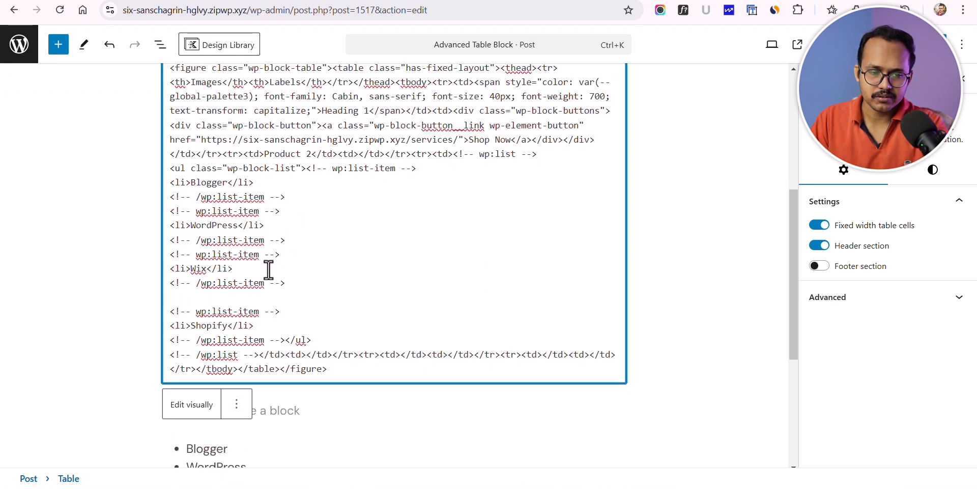
{"action": "left_click", "coordinate": [198, 297]}
{"action": "key", "text": "BackSpace"}
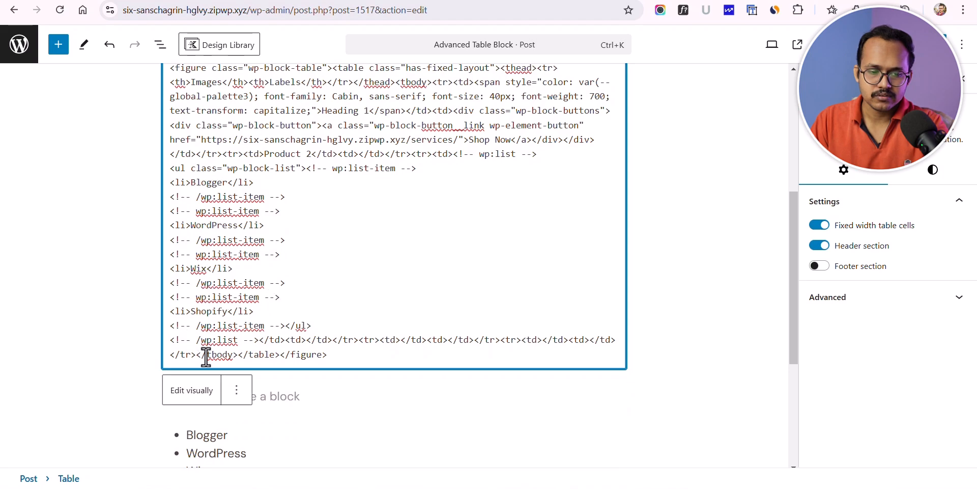
{"action": "left_click", "coordinate": [192, 391]}
Step: Delete the empty lines around the Blogger, WordPress, Wix and Shopify items inside the table cell and deselect the table
{"action": "scroll", "coordinate": [316, 371], "scroll_direction": "down", "scroll_amount": 3}
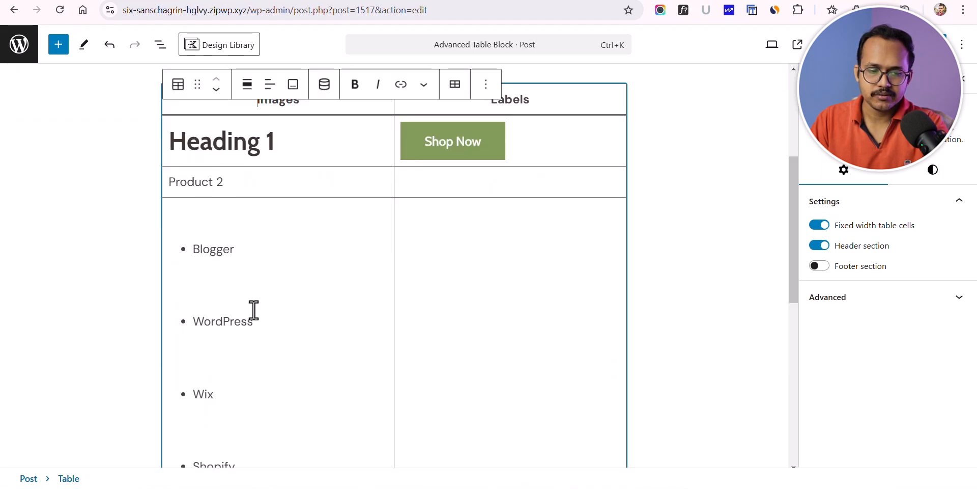
{"action": "scroll", "coordinate": [253, 309], "scroll_direction": "down", "scroll_amount": 2}
{"action": "left_click", "coordinate": [209, 355]}
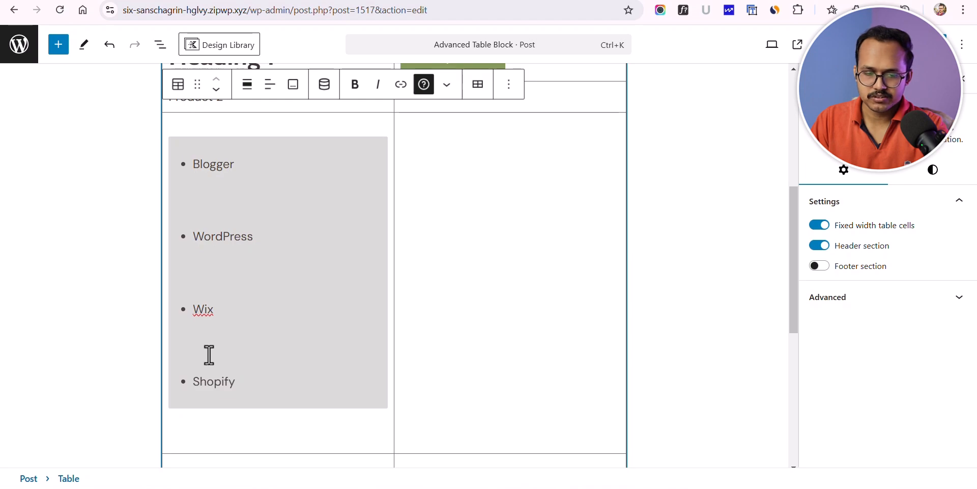
{"action": "key", "text": "BackSpace"}
{"action": "left_click", "coordinate": [209, 378]}
{"action": "key", "text": "BackSpace"}
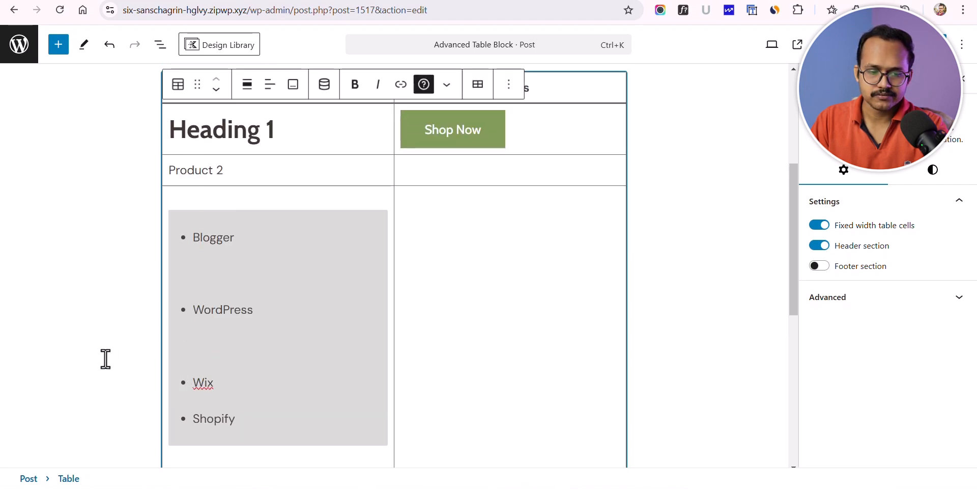
{"action": "left_click", "coordinate": [100, 361]}
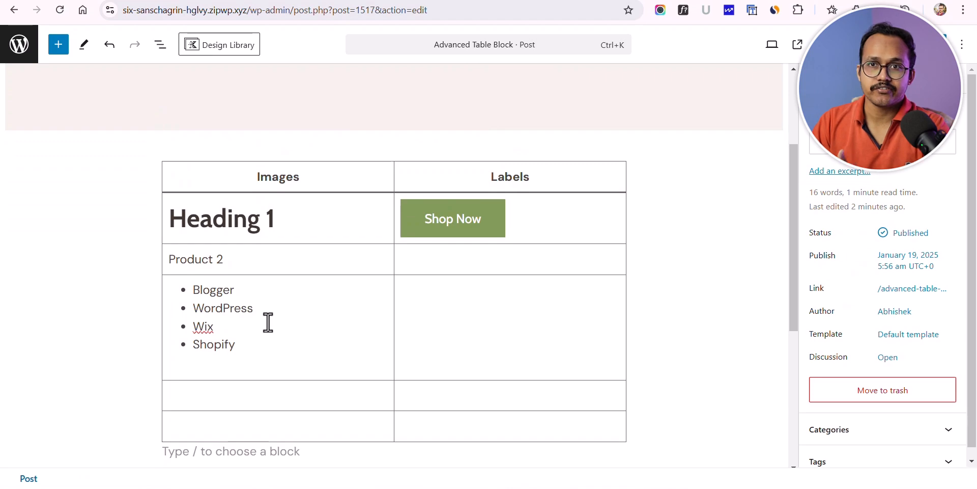
Step: Turn on inline code in the Labels cell beside the list and paste the CSS snippet "body{ background: red;}"
{"action": "left_click", "coordinate": [481, 301]}
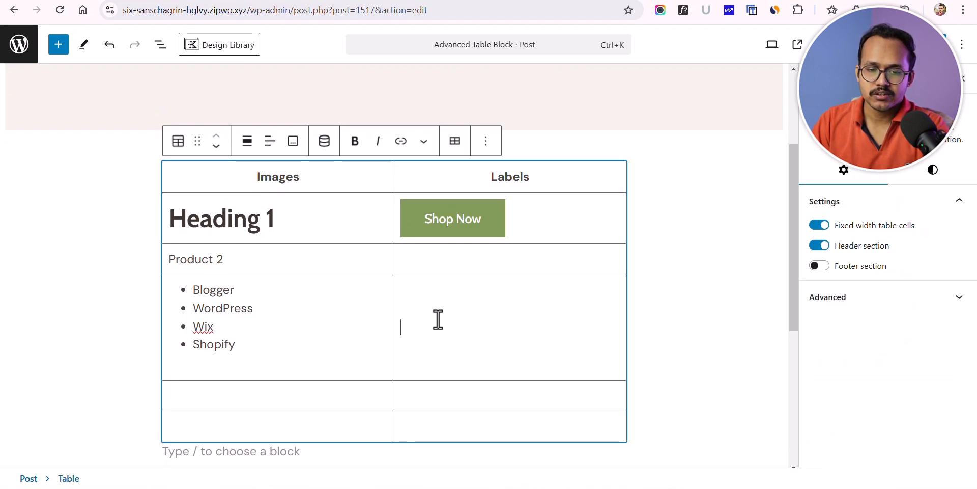
{"action": "left_click", "coordinate": [428, 147]}
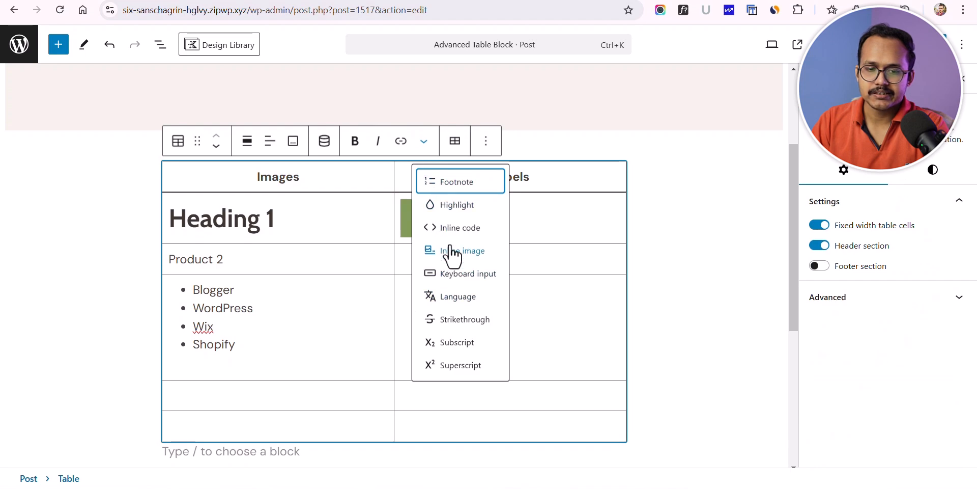
{"action": "left_click", "coordinate": [461, 230]}
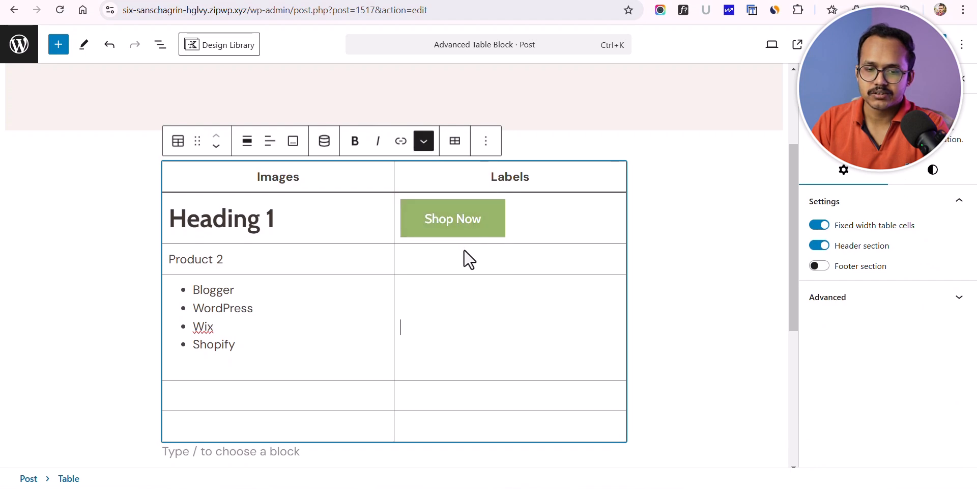
{"action": "left_click", "coordinate": [428, 328]}
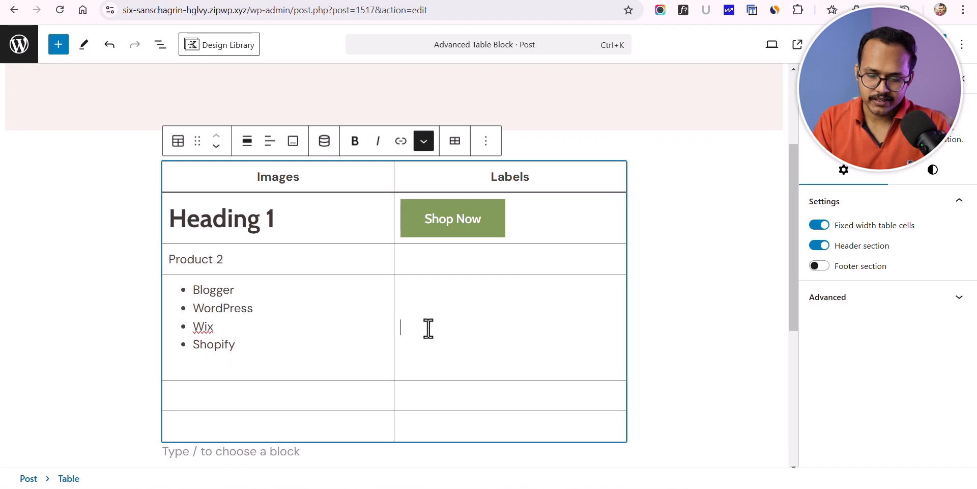
{"action": "key", "text": "ctrl+v"}
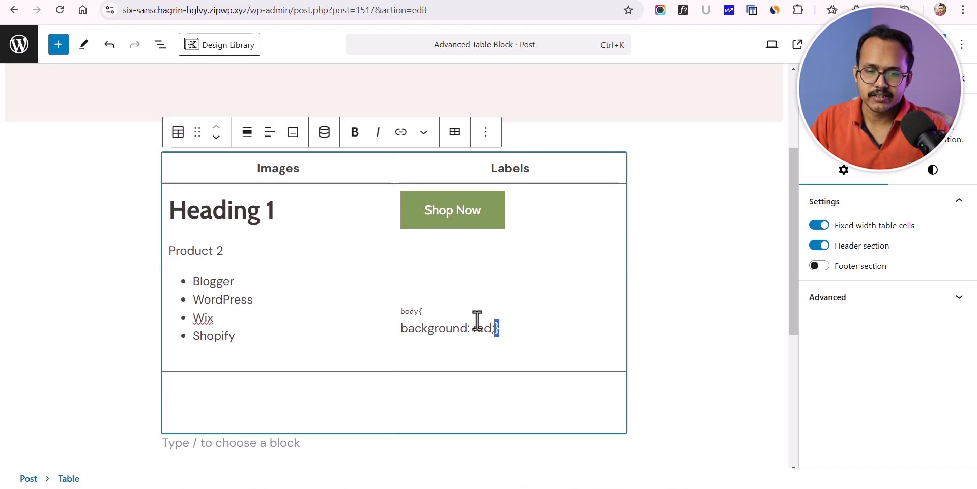
Step: Format both lines of the pasted CSS snippet as inline code and place the cursor in the Labels cell below it
{"action": "left_click_drag", "start_coordinate": [501, 328], "coordinate": [359, 311]}
{"action": "left_click", "coordinate": [424, 132]}
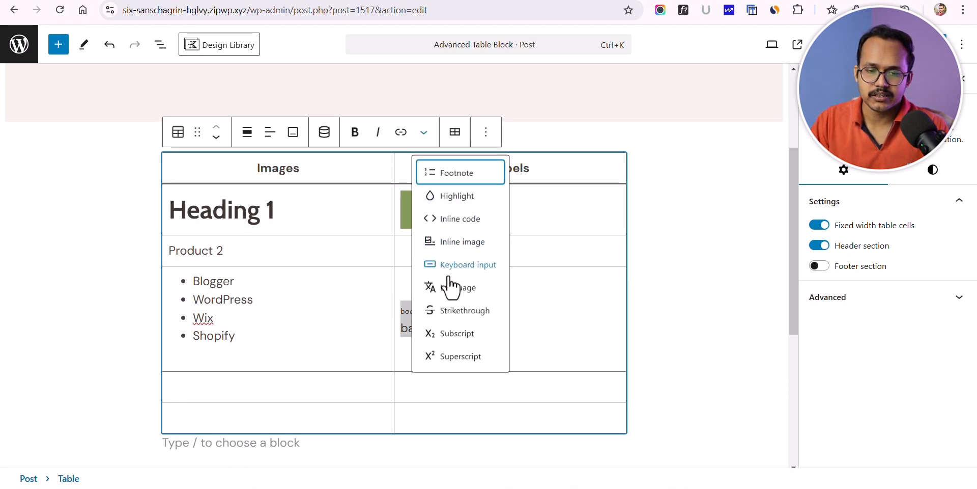
{"action": "left_click", "coordinate": [467, 223]}
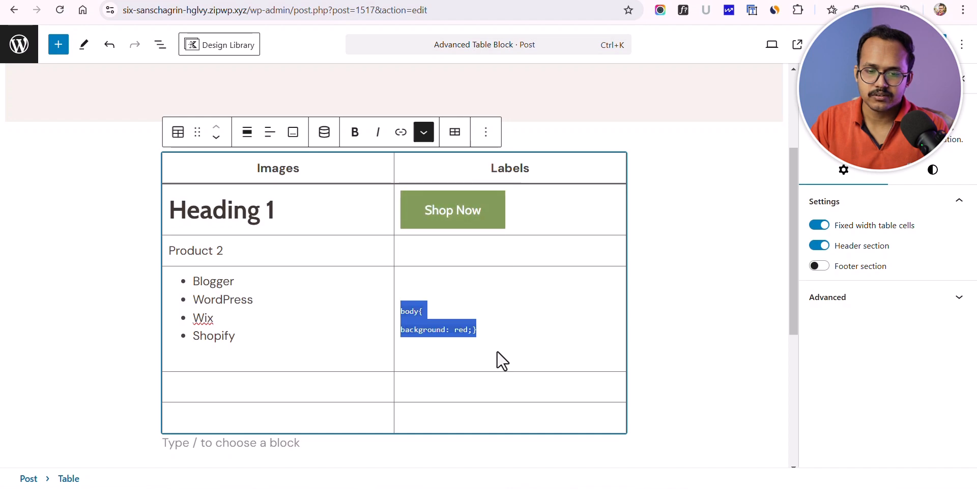
{"action": "left_click", "coordinate": [495, 332]}
{"action": "left_click", "coordinate": [421, 366]}
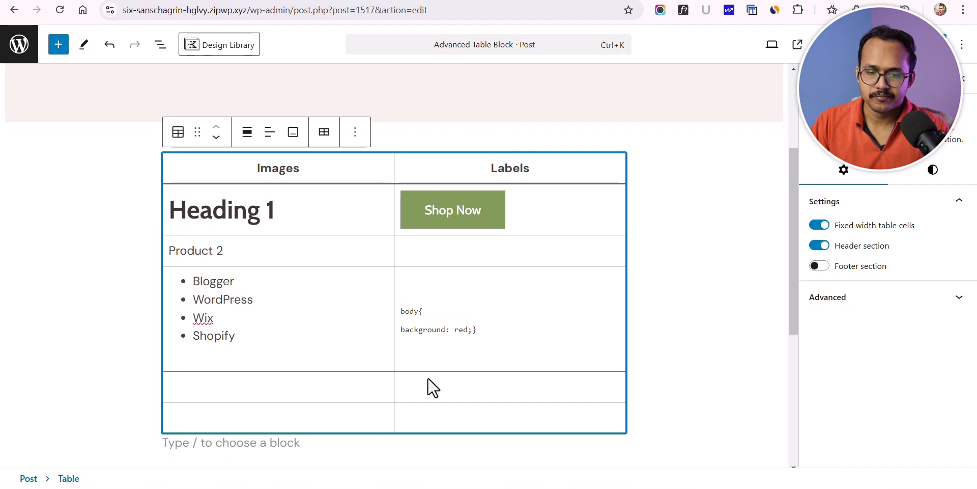
{"action": "left_click", "coordinate": [419, 390]}
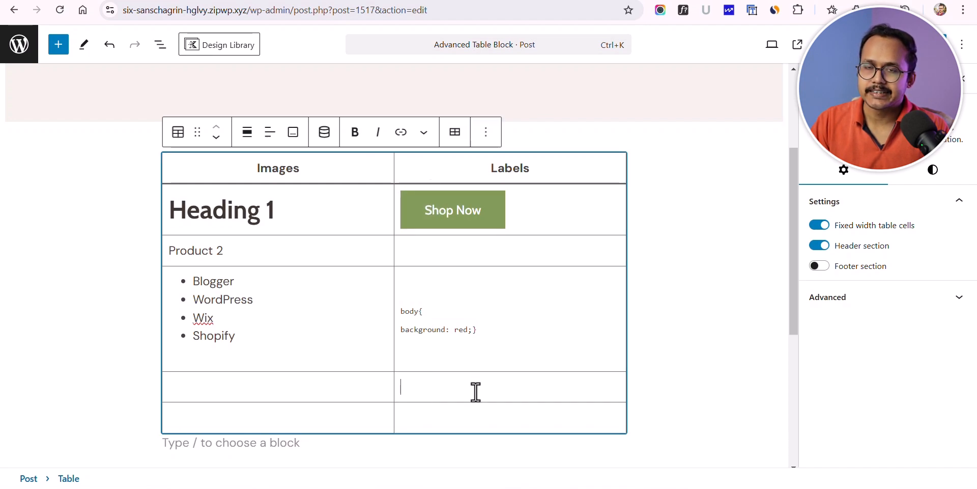
Step: Enter "Highlighted Text" in the Labels cell below the CSS snippet and highlight it with the custom text colour #FE0C0C
{"action": "type", "text": "Highlighted Text"}
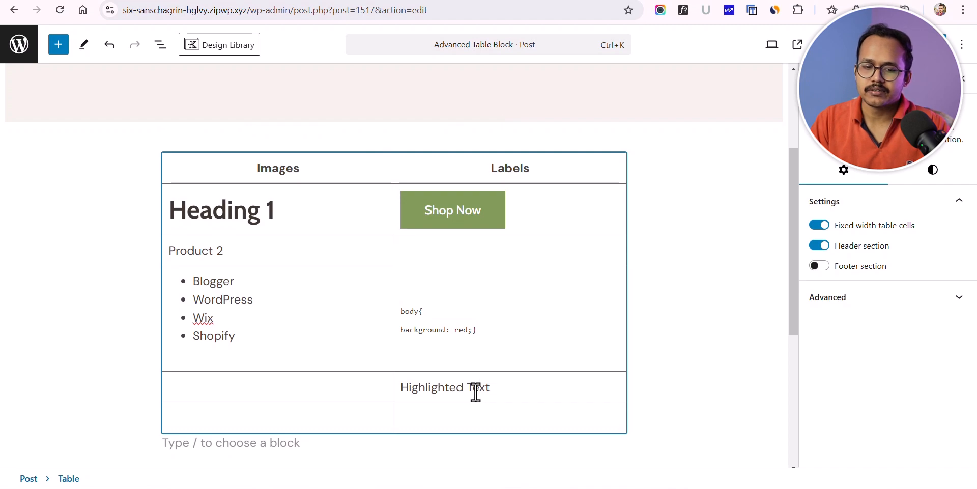
{"action": "triple_click", "coordinate": [475, 392]}
{"action": "left_click", "coordinate": [427, 133]}
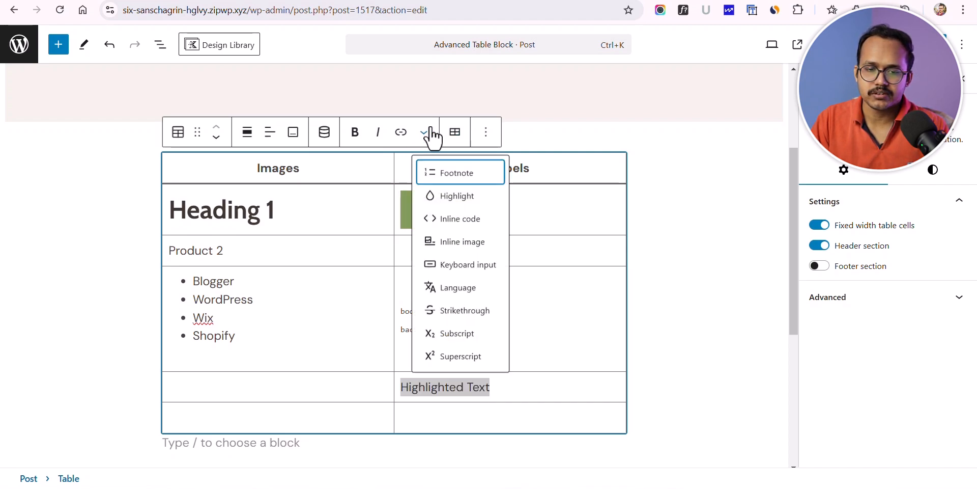
{"action": "left_click", "coordinate": [456, 198]}
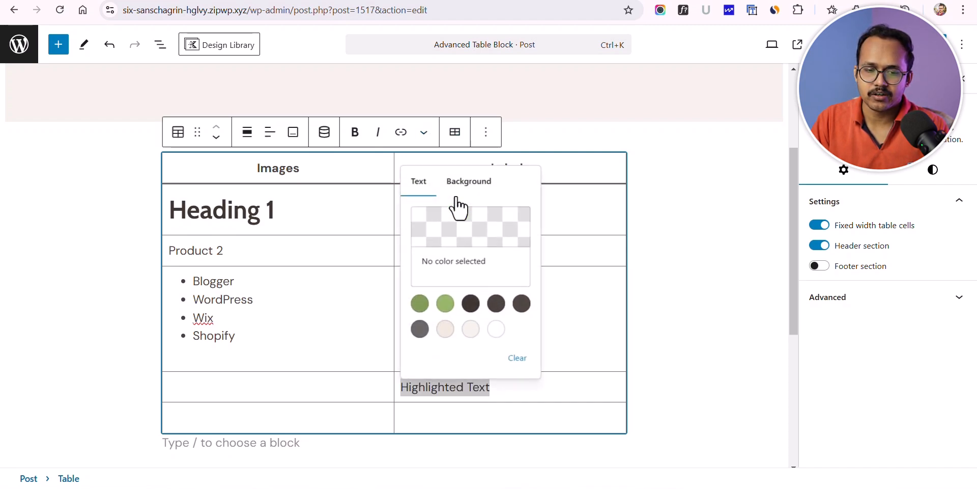
{"action": "left_click", "coordinate": [468, 227]}
{"action": "left_click", "coordinate": [530, 237]}
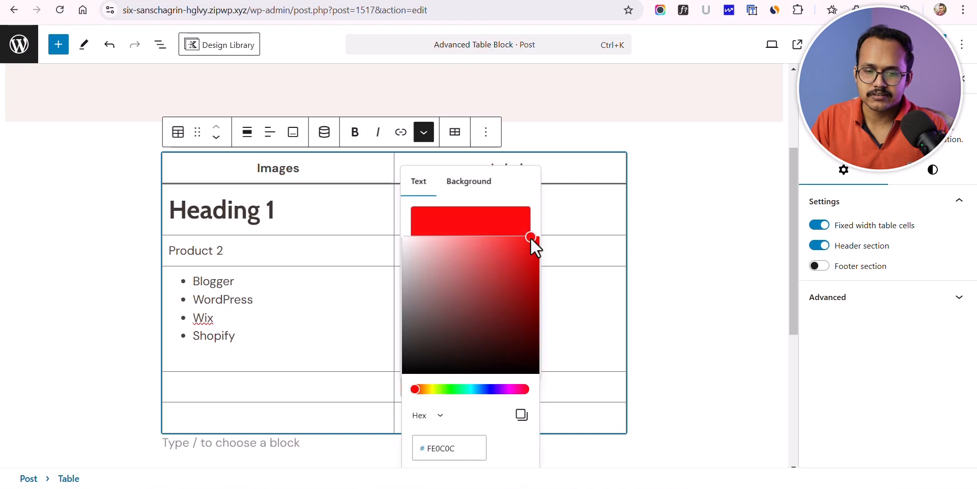
{"action": "left_click", "coordinate": [521, 189]}
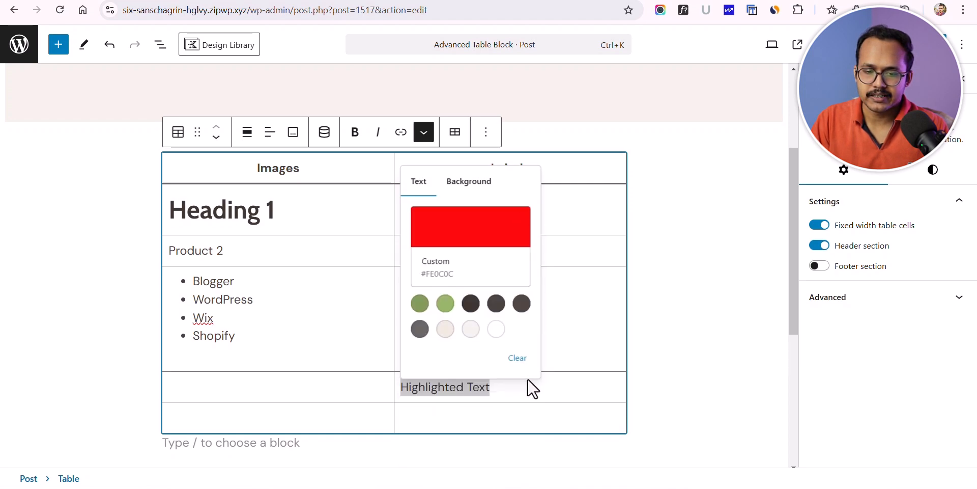
{"action": "left_click", "coordinate": [504, 394]}
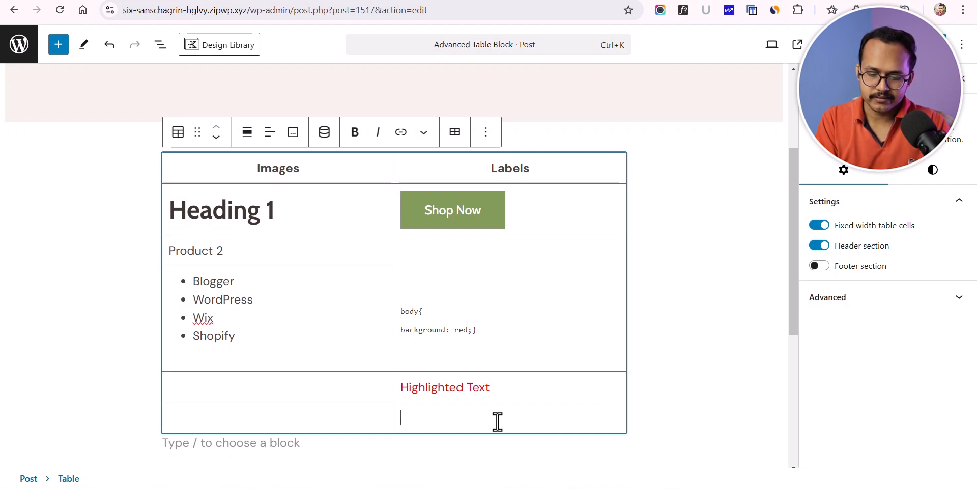
Step: Enter "Default Text" in the last Labels cell of the table
{"action": "type", "text": "Def"}
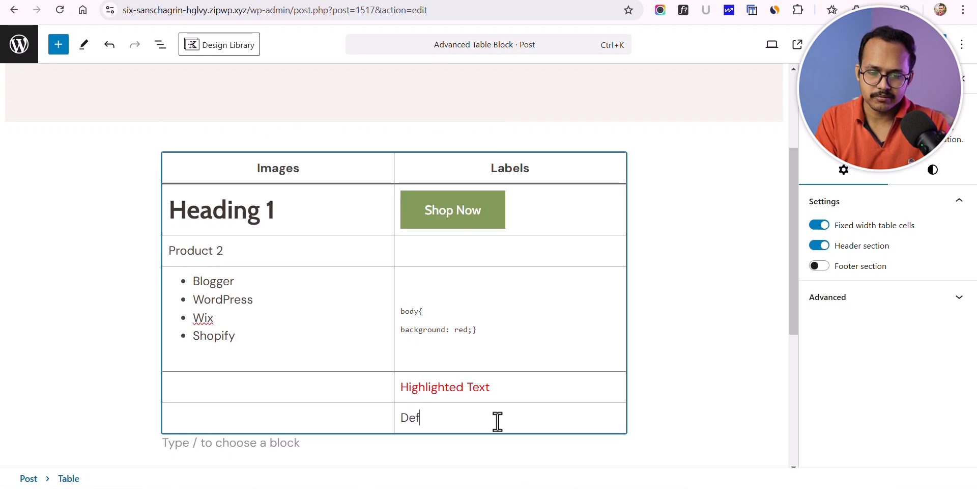
{"action": "type", "text": "ault"}
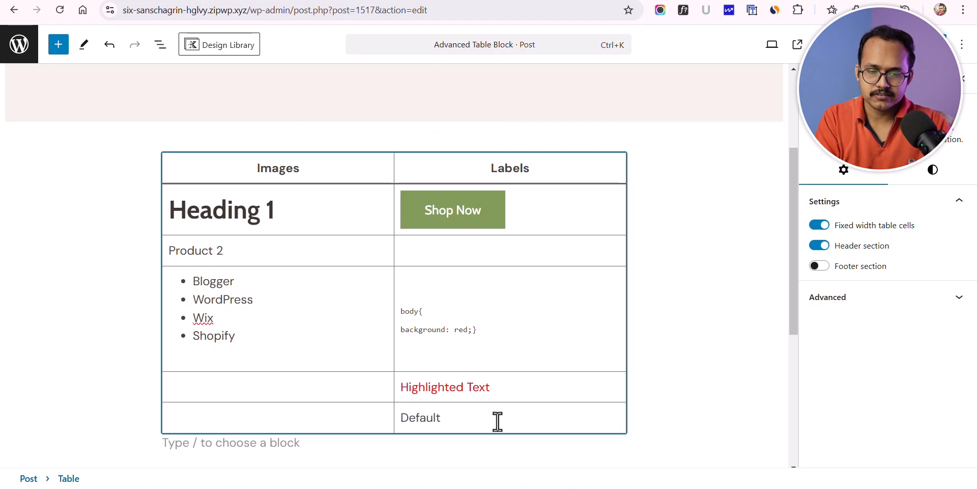
{"action": "type", "text": " Text"}
Step: Try the Accent - alt text colour on the table, and settle on the dark third theme colour
{"action": "scroll", "coordinate": [585, 346], "scroll_direction": "down", "scroll_amount": 2}
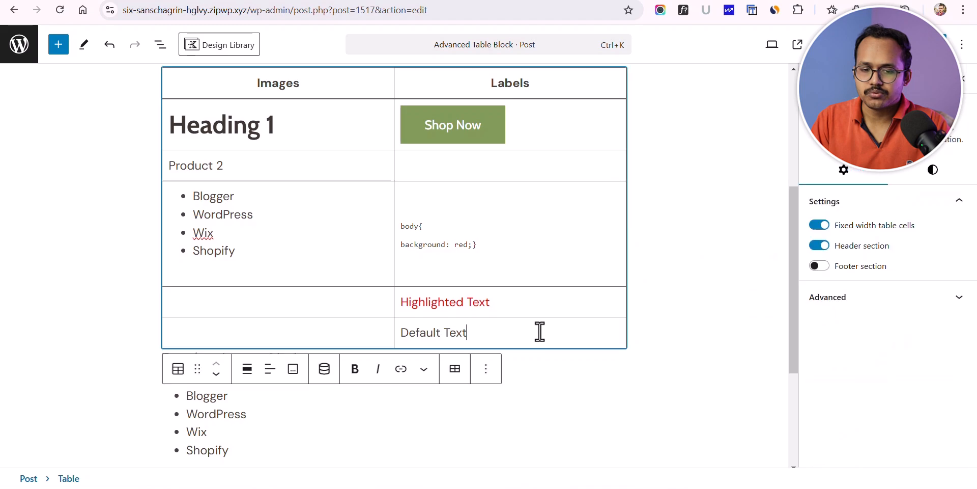
{"action": "left_click", "coordinate": [931, 172]}
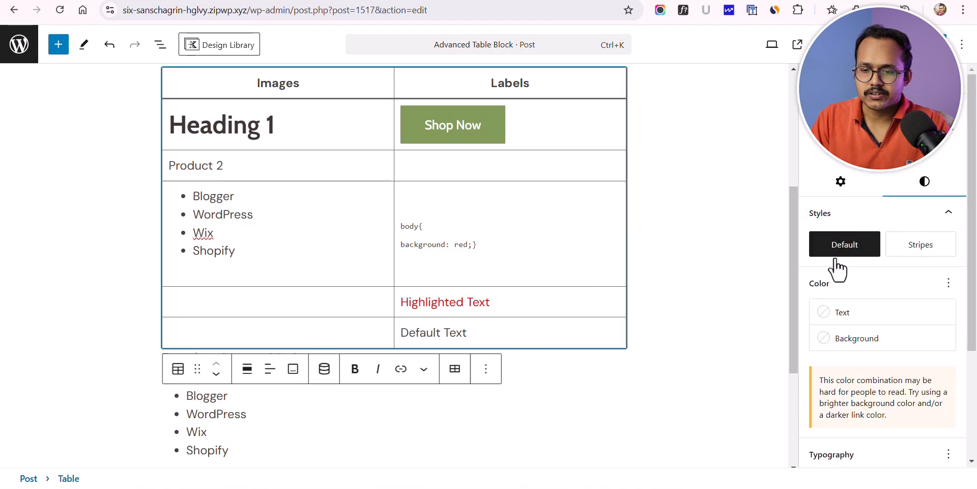
{"action": "left_click", "coordinate": [835, 313]}
{"action": "left_click", "coordinate": [666, 250]}
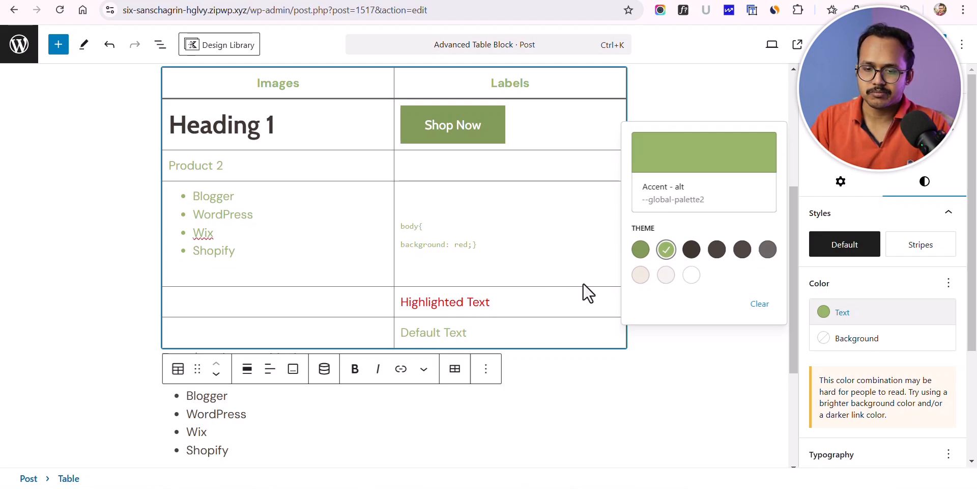
{"action": "left_click", "coordinate": [691, 250]}
Step: Change the text colour of the "Highlighted Text" words to the custom blue #230DFF
{"action": "left_click_drag", "start_coordinate": [507, 304], "coordinate": [401, 302]}
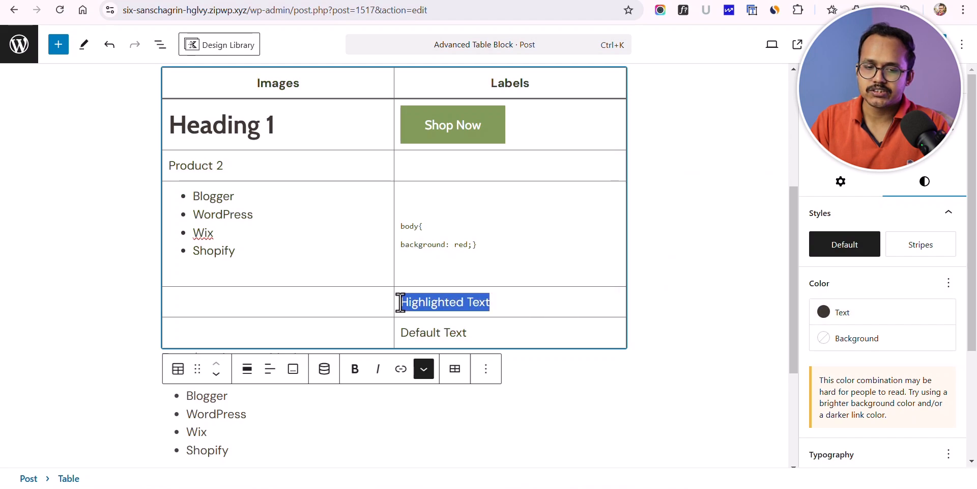
{"action": "left_click", "coordinate": [423, 368]}
{"action": "left_click", "coordinate": [453, 172]}
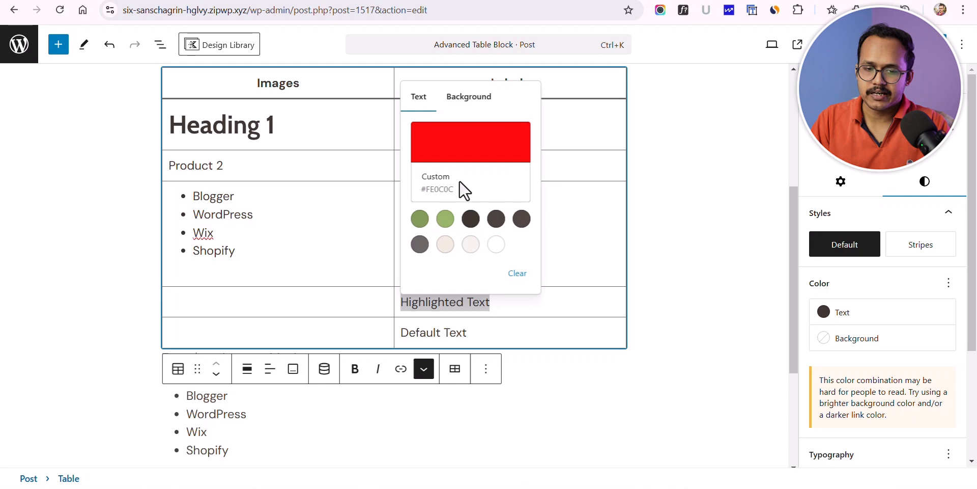
{"action": "left_click", "coordinate": [469, 152]}
{"action": "left_click", "coordinate": [466, 360]}
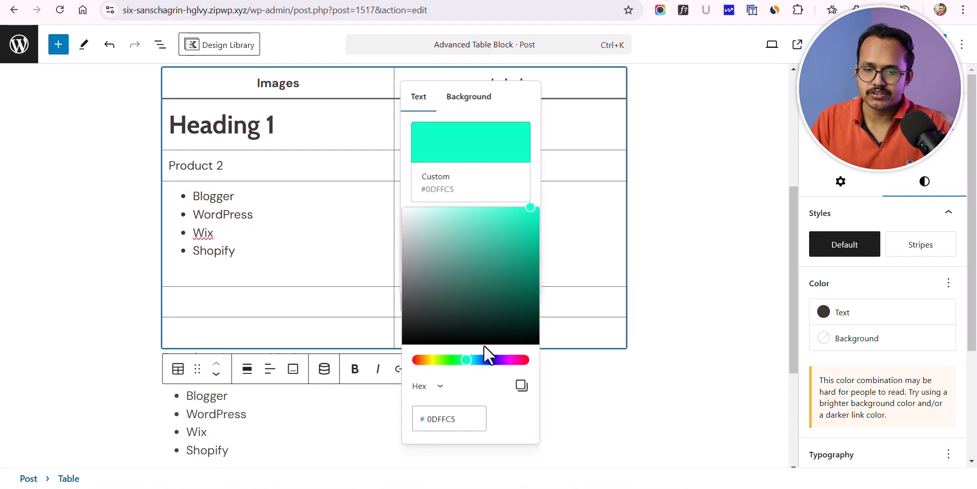
{"action": "left_click", "coordinate": [490, 359]}
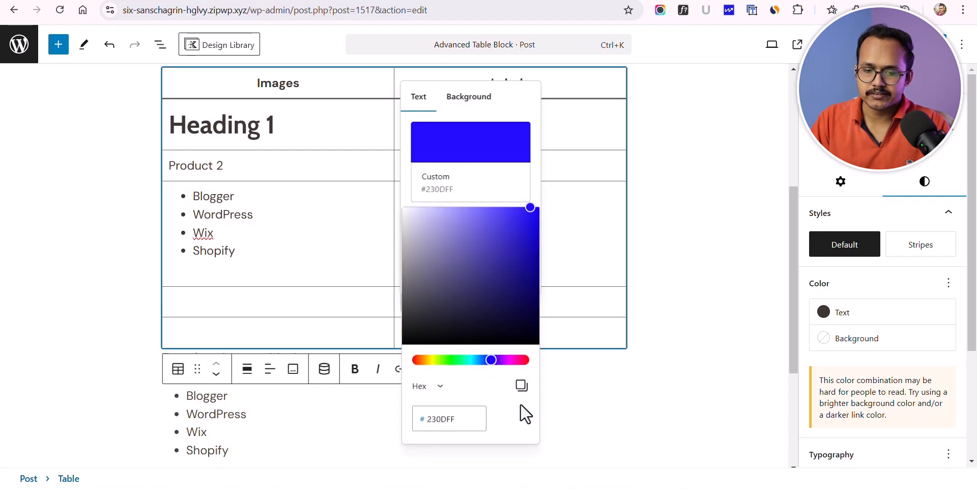
{"action": "left_click", "coordinate": [518, 107]}
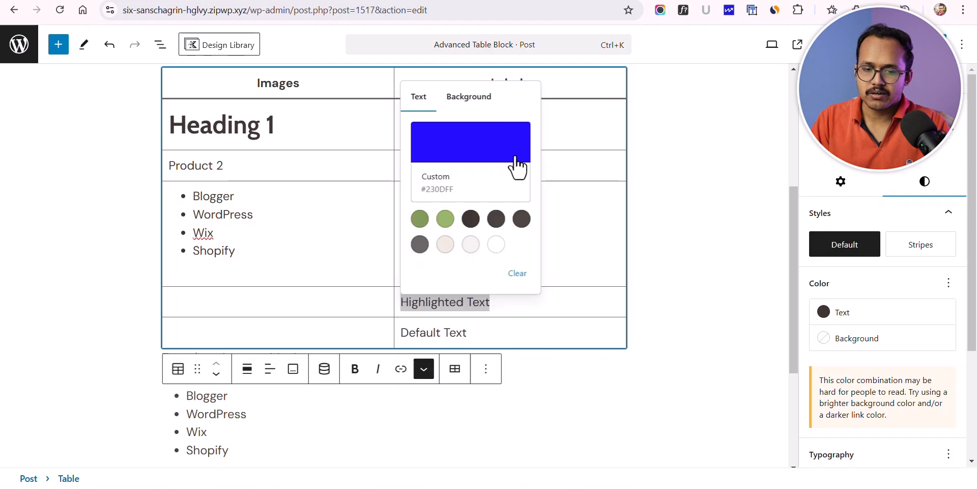
Step: Give the "Highlighted Text" words a custom pink background colour, #F2B4B4, and deselect the table
{"action": "left_click", "coordinate": [472, 99]}
{"action": "left_click", "coordinate": [472, 158]}
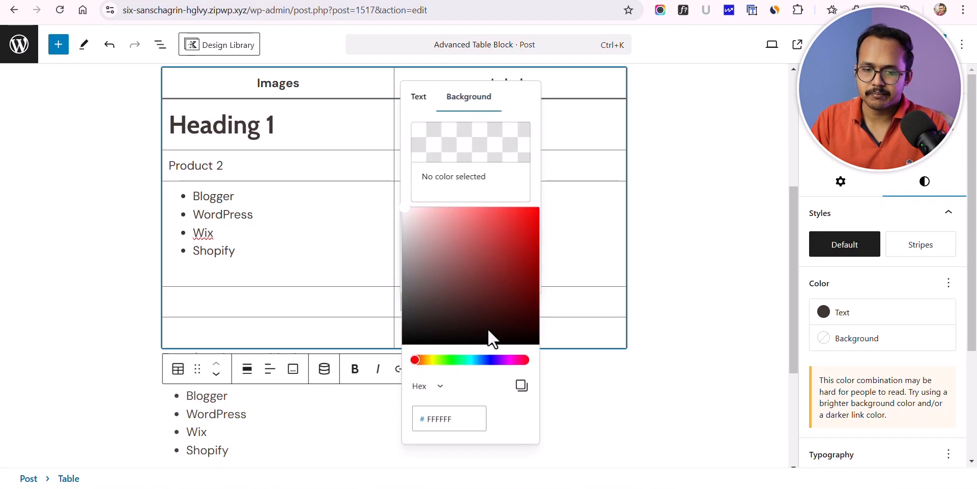
{"action": "left_click", "coordinate": [514, 216]}
{"action": "left_click", "coordinate": [437, 215]}
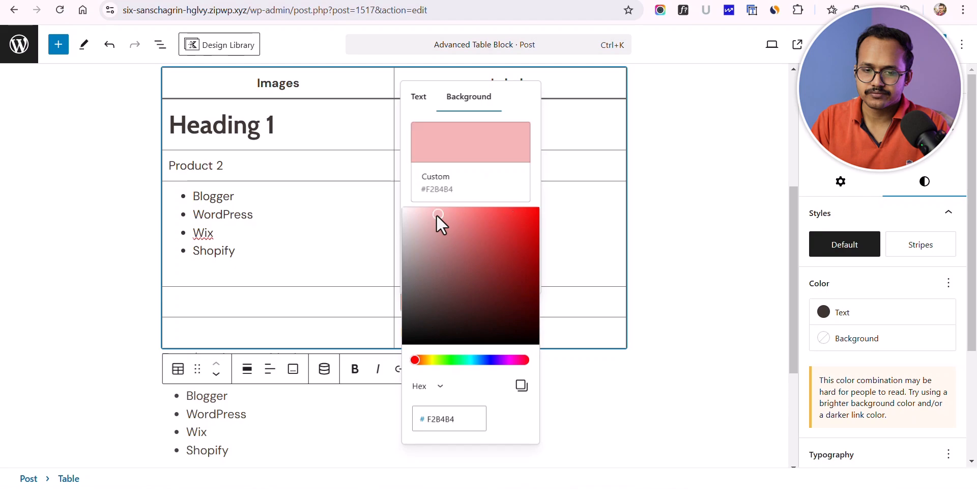
{"action": "left_click", "coordinate": [700, 270]}
{"action": "left_click", "coordinate": [702, 270]}
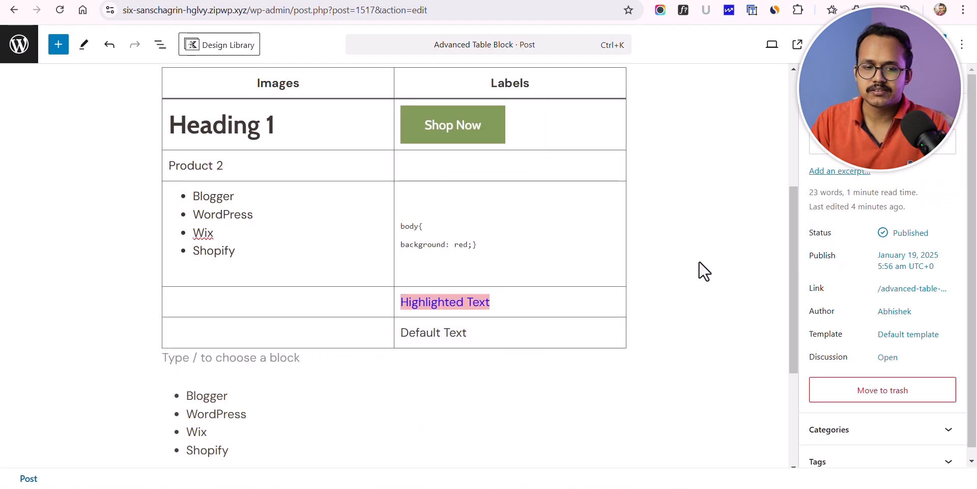
Step: Copy the separate Blogger, WordPress, Wix and Shopify list block below the table and deselect it
{"action": "scroll", "coordinate": [702, 270], "scroll_direction": "up", "scroll_amount": 2}
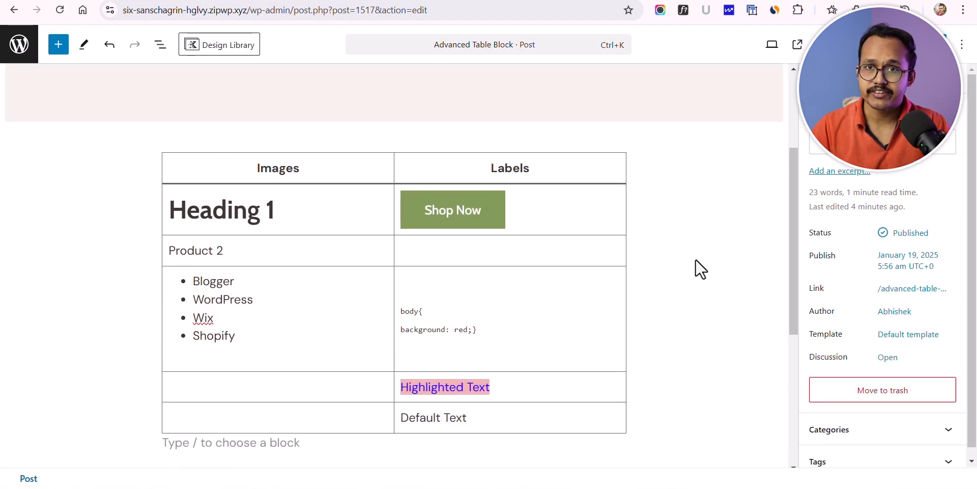
{"action": "scroll", "coordinate": [677, 229], "scroll_direction": "down", "scroll_amount": 5}
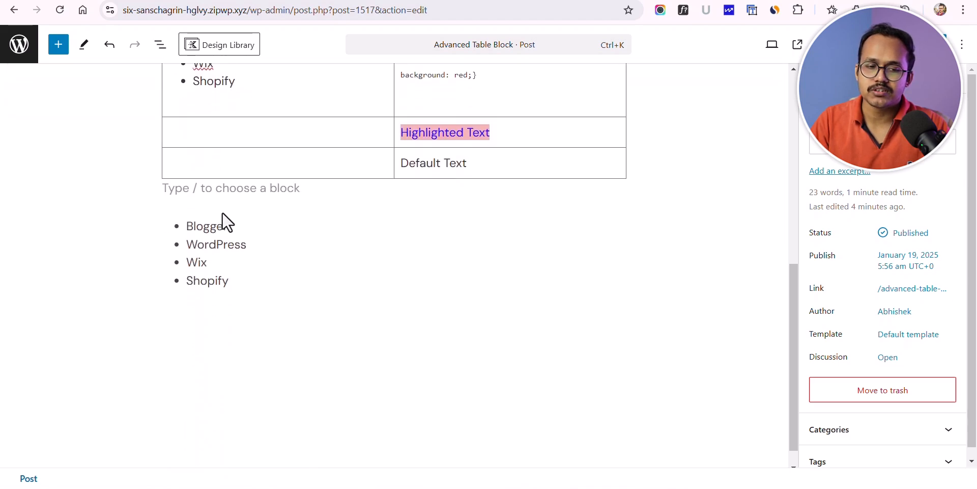
{"action": "left_click", "coordinate": [221, 224]}
{"action": "left_click", "coordinate": [176, 197]}
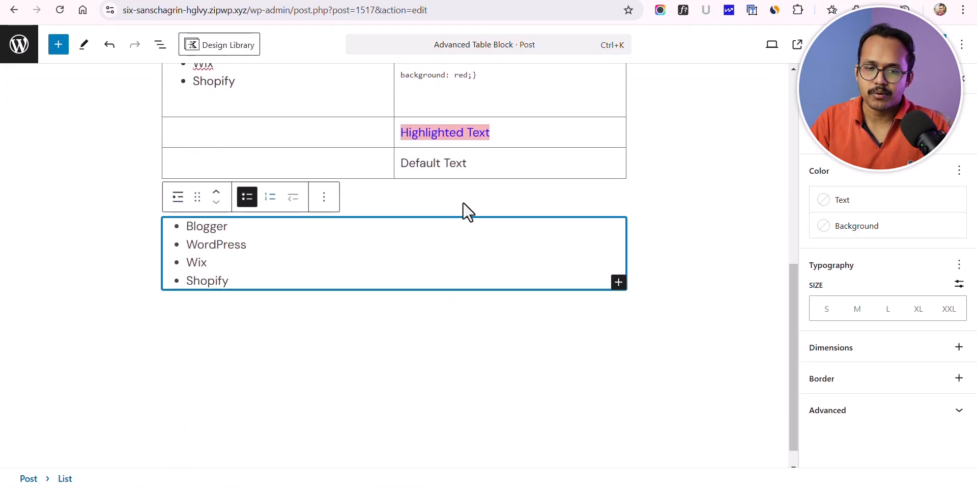
{"action": "left_click", "coordinate": [324, 198]}
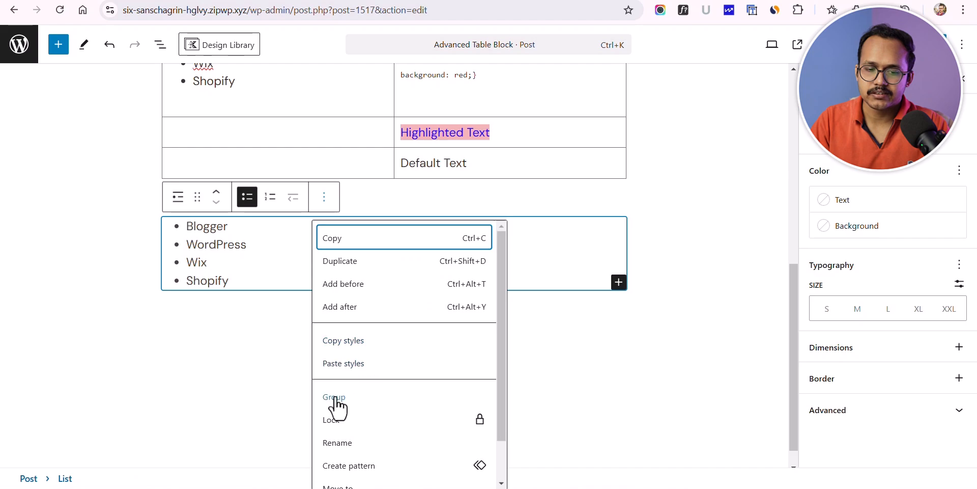
{"action": "left_click", "coordinate": [349, 239]}
{"action": "left_click", "coordinate": [740, 221]}
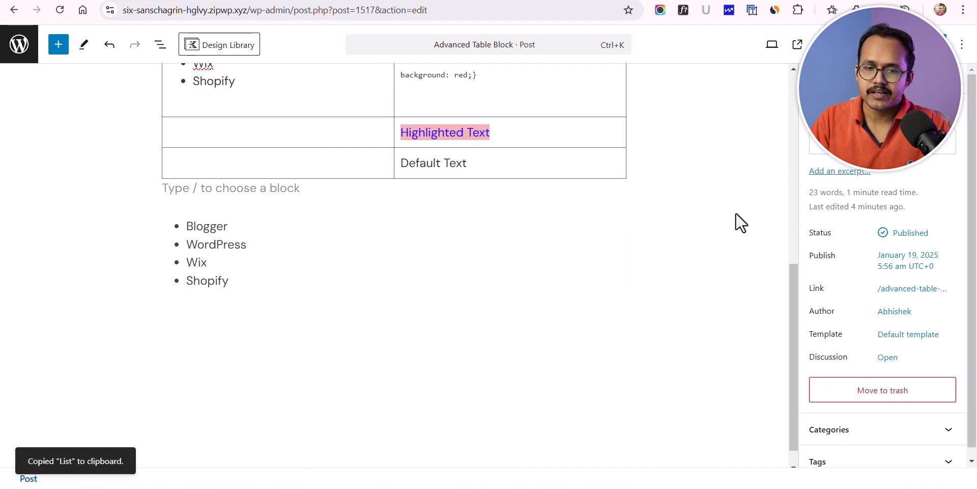
Step: Switch the table block to HTML editing and select the "Shop Now" label in the button's code
{"action": "scroll", "coordinate": [650, 205], "scroll_direction": "up", "scroll_amount": 7}
{"action": "left_click", "coordinate": [597, 246]}
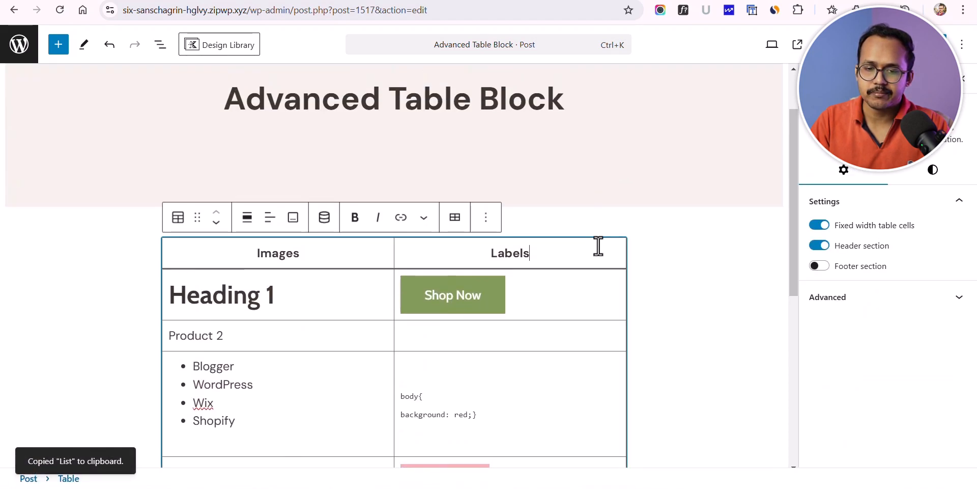
{"action": "left_click", "coordinate": [486, 219]}
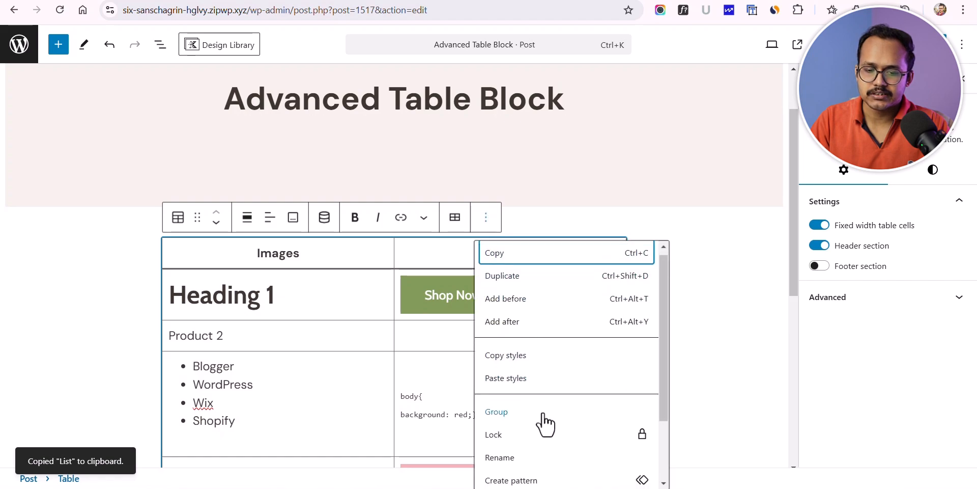
{"action": "scroll", "coordinate": [545, 423], "scroll_direction": "down", "scroll_amount": 2}
{"action": "left_click", "coordinate": [506, 440]}
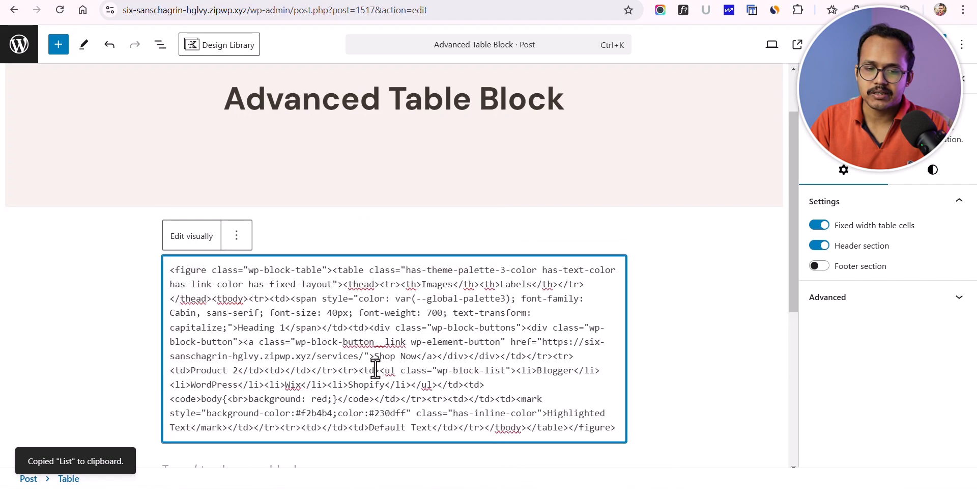
{"action": "scroll", "coordinate": [535, 342], "scroll_direction": "down", "scroll_amount": 2}
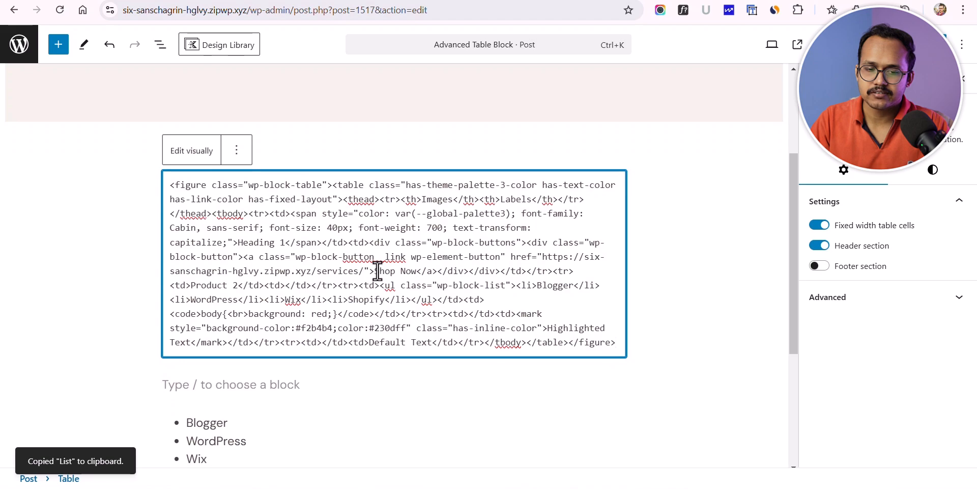
{"action": "left_click_drag", "start_coordinate": [377, 271], "coordinate": [405, 268]}
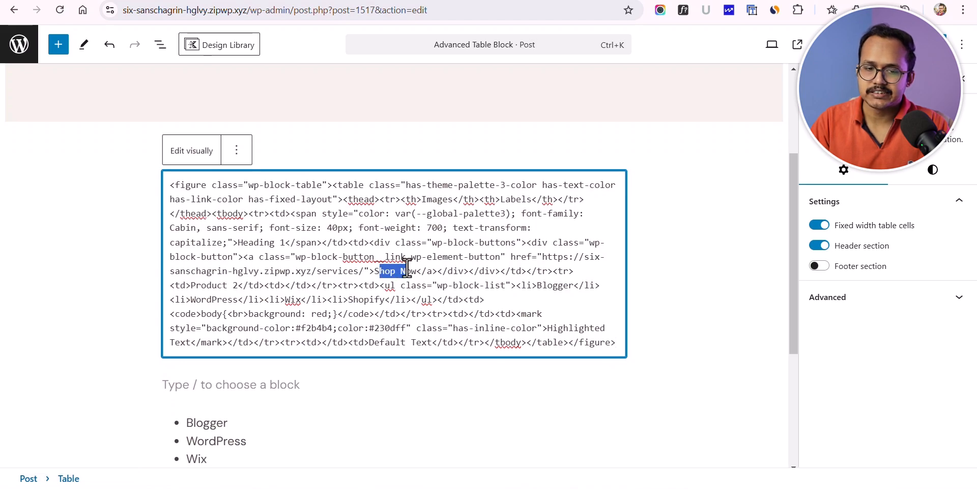